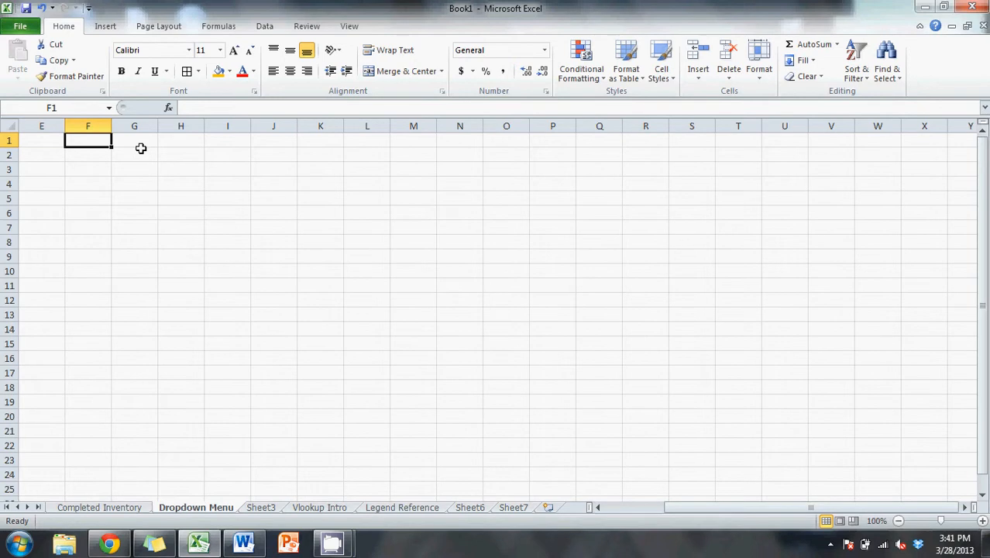
{"action": "left_click", "coordinate": [469, 507]}
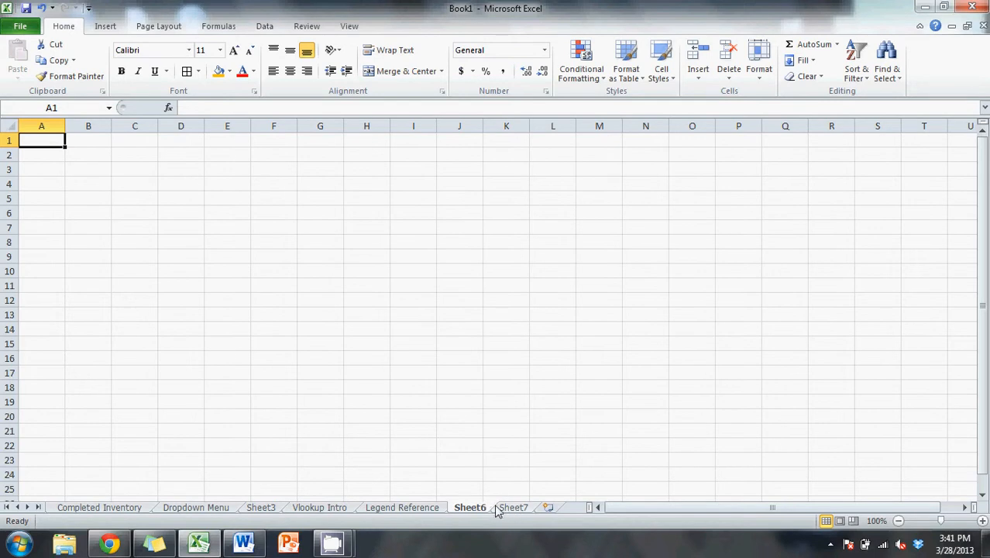
{"action": "left_click", "coordinate": [503, 508]}
{"action": "left_click", "coordinate": [474, 510]}
{"action": "left_click", "coordinate": [500, 510]}
{"action": "left_click", "coordinate": [474, 511]}
{"action": "left_click", "coordinate": [500, 510]}
{"action": "left_click", "coordinate": [471, 511]}
{"action": "left_click", "coordinate": [502, 509]}
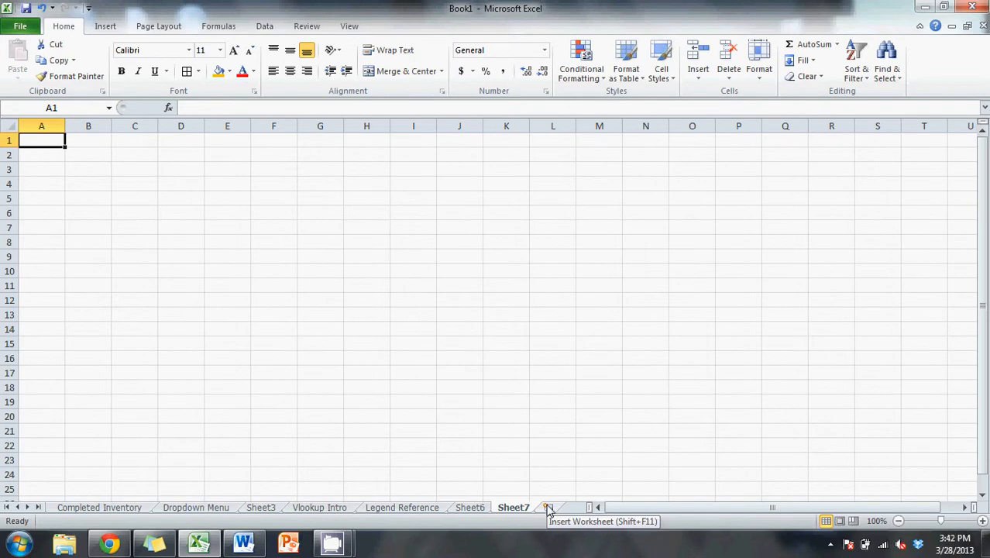
{"action": "left_click", "coordinate": [475, 508]}
- Rename the Sheet7 worksheet as List Reference
{"action": "double_click", "coordinate": [512, 508]}
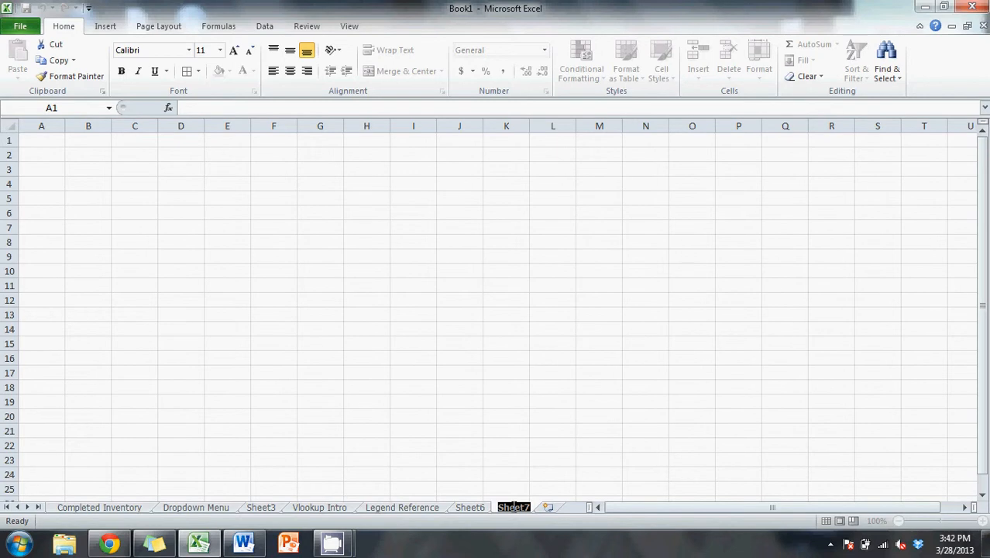
{"action": "type", "text": "L"}
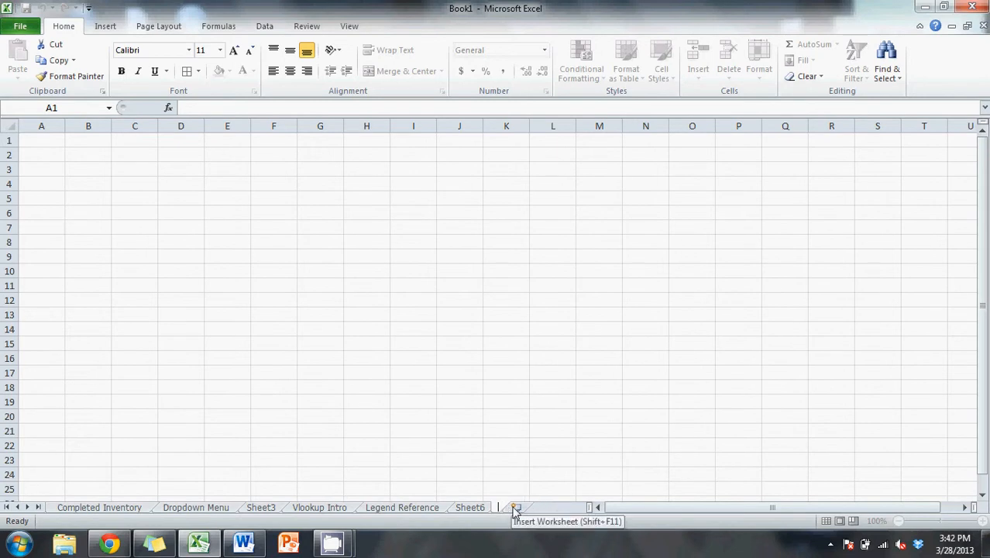
{"action": "type", "text": "ist Reference"}
- Try to rename the Sheet6 worksheet as Dropdown Menu
{"action": "left_click", "coordinate": [471, 507]}
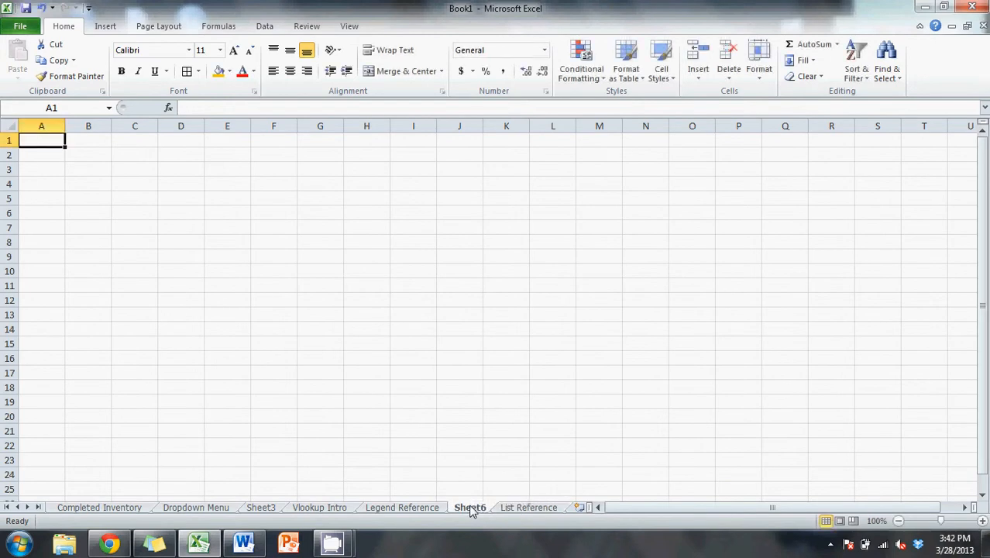
{"action": "double_click", "coordinate": [470, 508]}
{"action": "key", "text": "Return"}
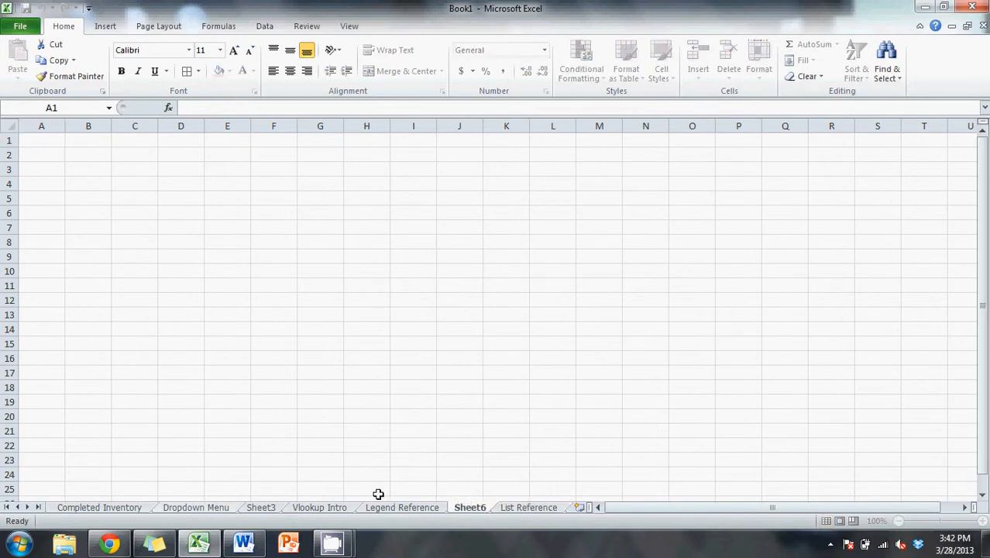
{"action": "double_click", "coordinate": [476, 505]}
{"action": "type", "text": "Dropdown Men"}
{"action": "type", "text": "yu"}
{"action": "key", "text": "BackSpace"}
{"action": "key", "text": "BackSpace"}
{"action": "type", "text": "u"}
{"action": "key", "text": "Return"}
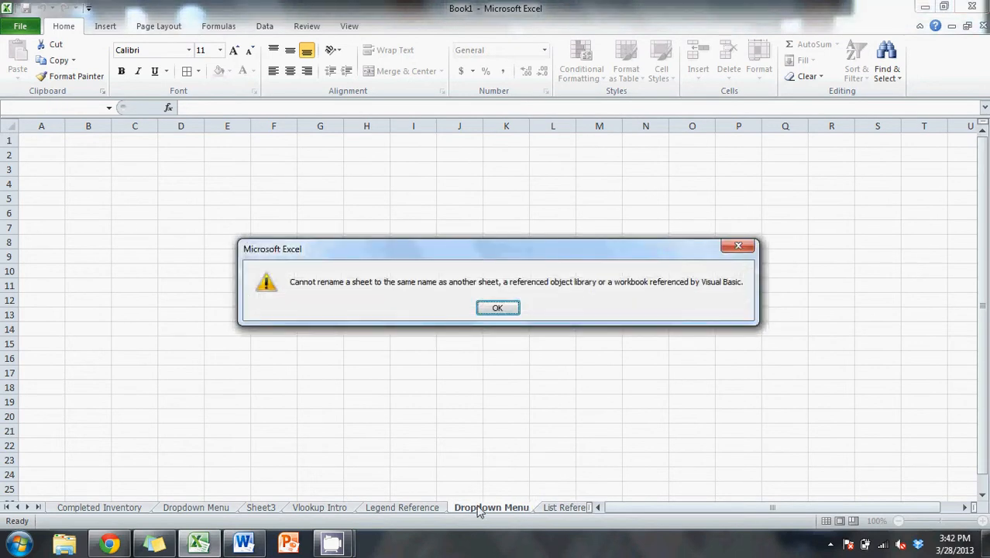
- Dismiss the naming error and name the former Sheet6 worksheet Dropdown Menu1 instead
{"action": "left_click", "coordinate": [498, 307]}
{"action": "left_click", "coordinate": [500, 484]}
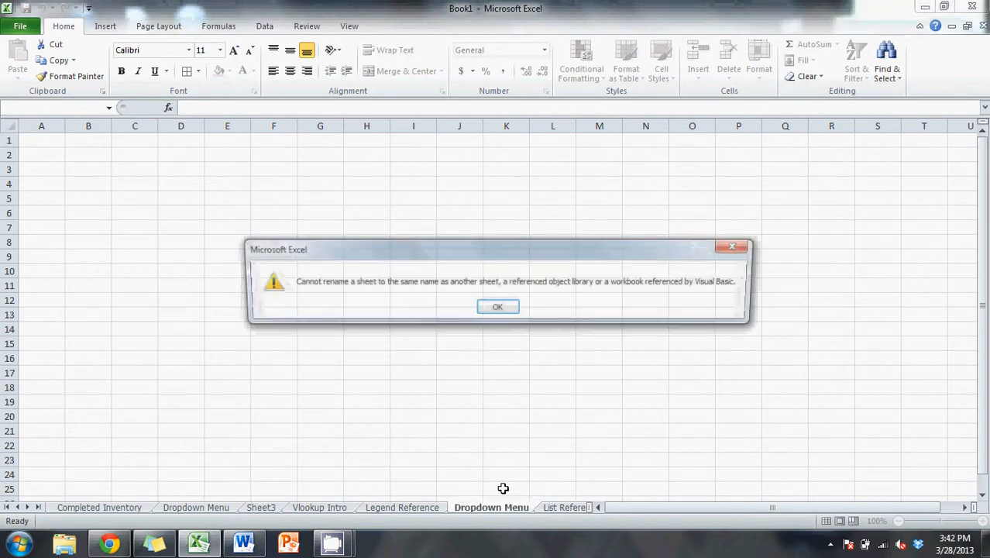
{"action": "left_click", "coordinate": [499, 308]}
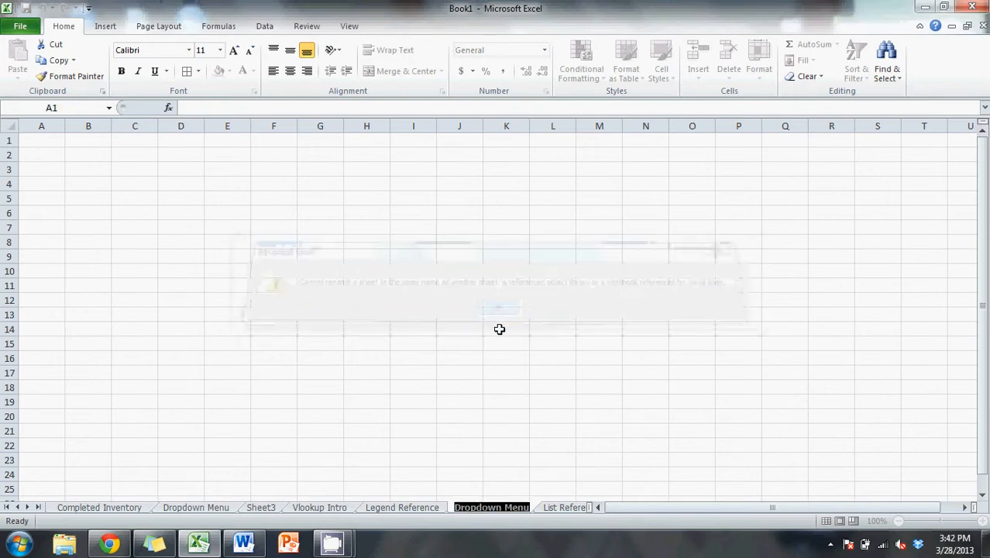
{"action": "left_click", "coordinate": [527, 509]}
{"action": "type", "text": "1"}
{"action": "key", "text": "Return"}
{"action": "left_click", "coordinate": [518, 470]}
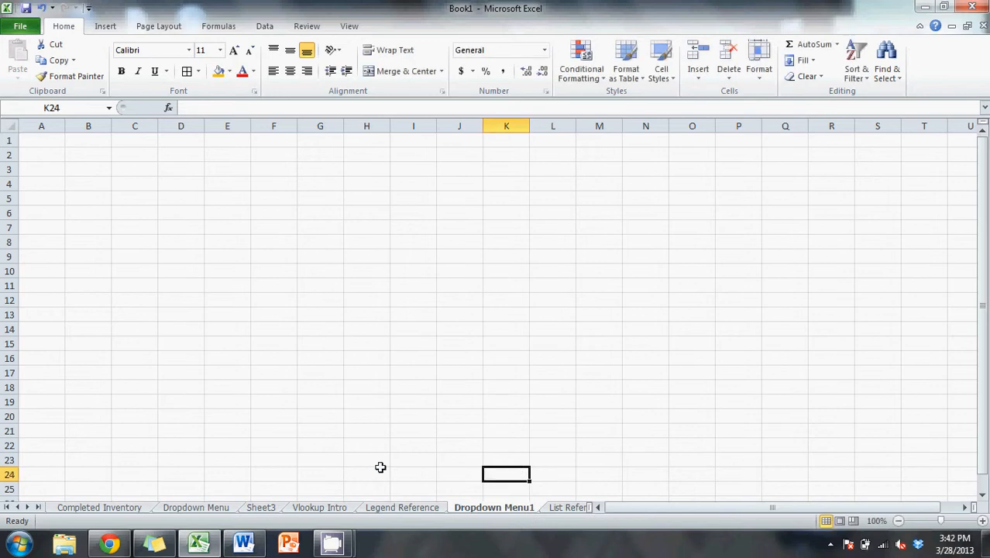
- Delete the original Dropdown Menu worksheet and switch to the Dropdown Menu1 worksheet
{"action": "left_click", "coordinate": [214, 508]}
{"action": "right_click", "coordinate": [214, 508]}
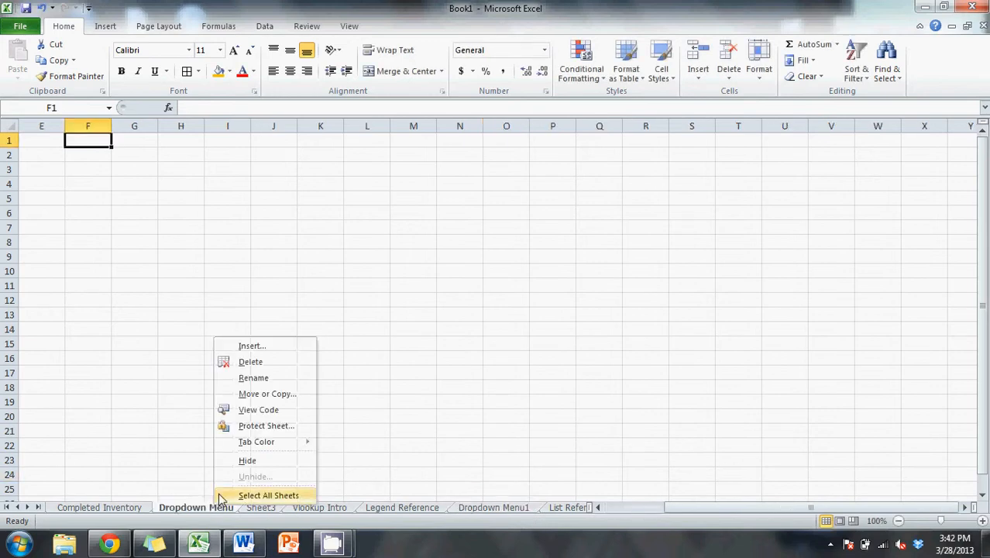
{"action": "left_click", "coordinate": [266, 368]}
{"action": "left_click", "coordinate": [471, 306]}
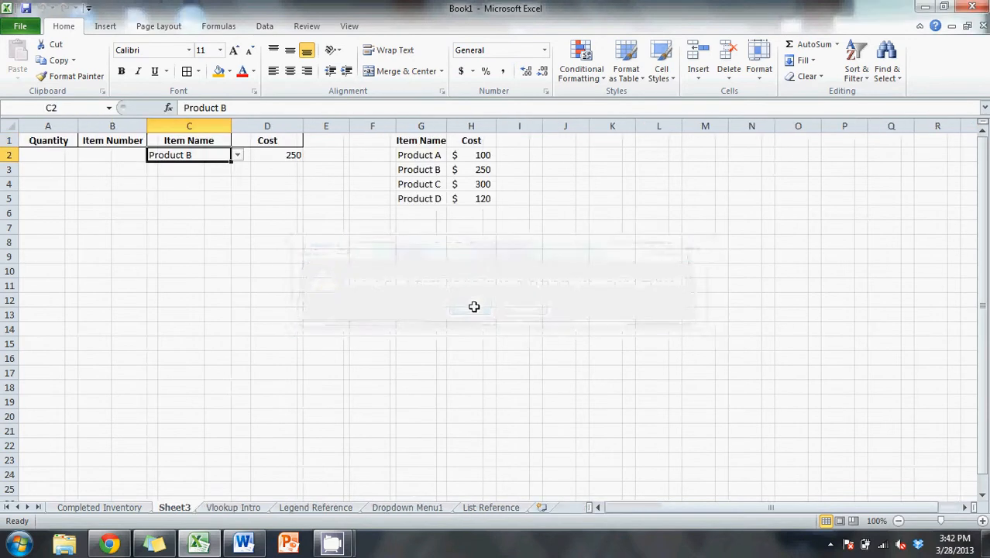
{"action": "left_click", "coordinate": [415, 510]}
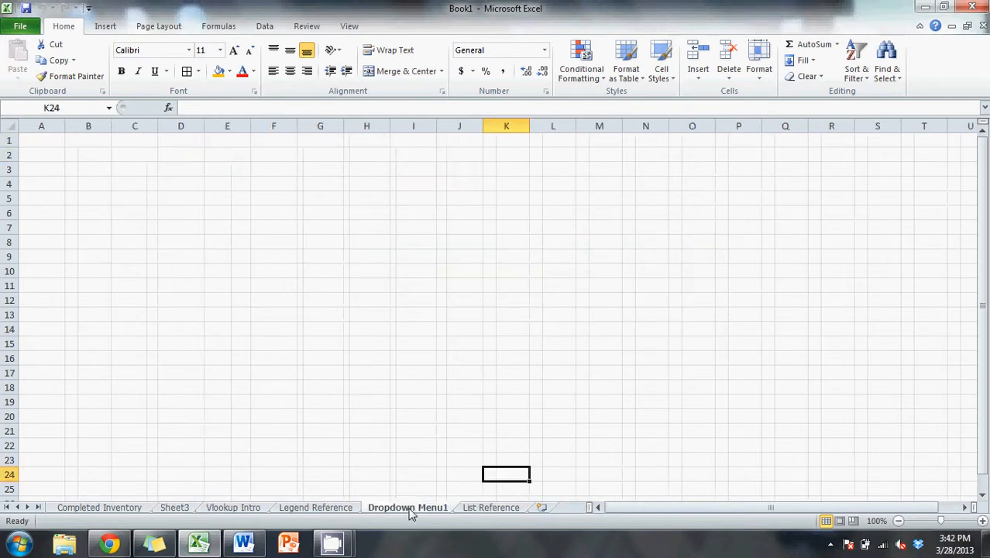
{"action": "left_click", "coordinate": [467, 511]}
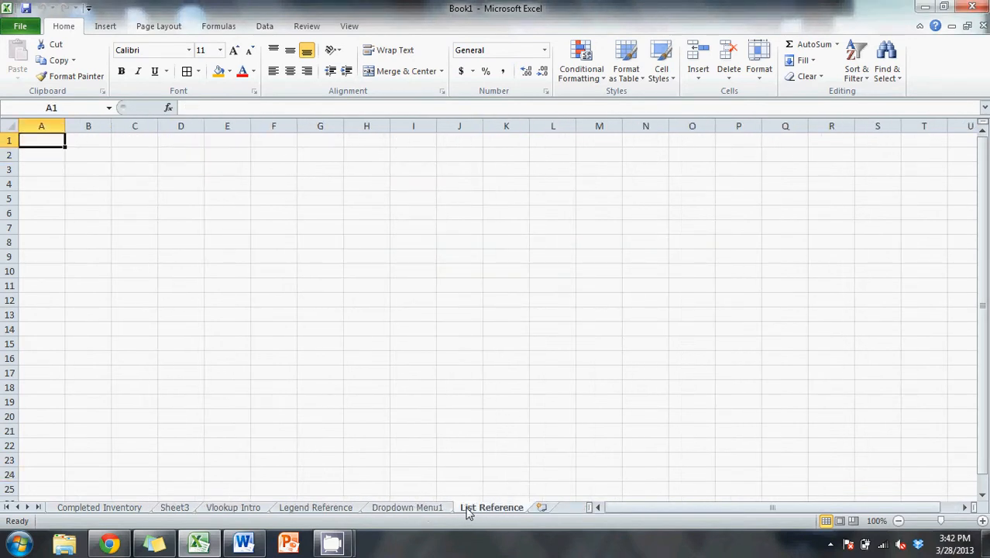
{"action": "left_click", "coordinate": [426, 510]}
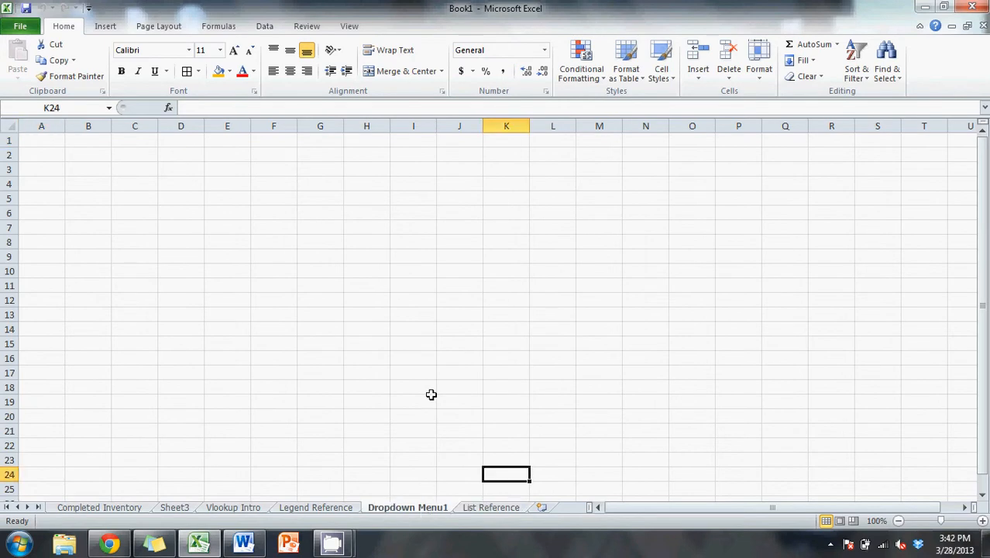
{"action": "left_click", "coordinate": [121, 142]}
{"action": "key", "text": "Return"}
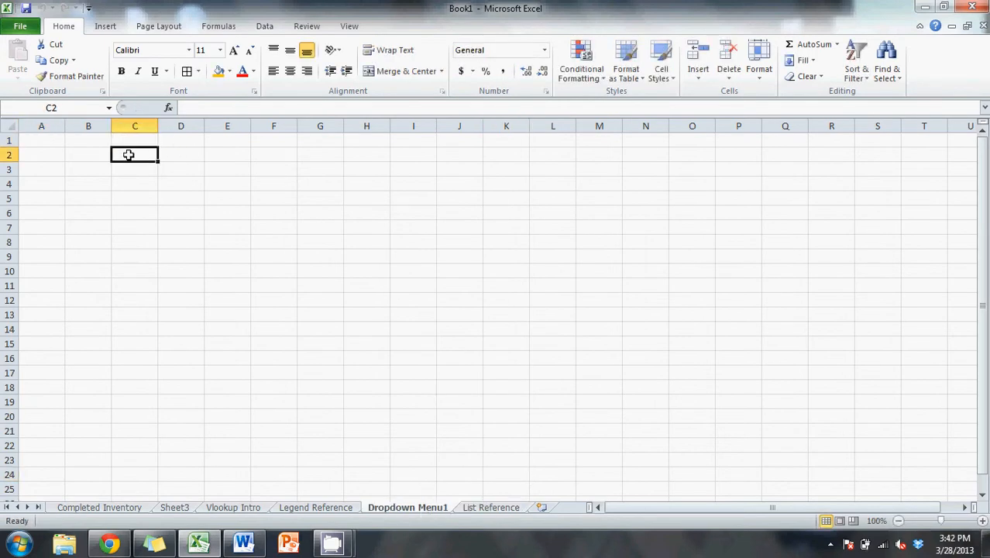
{"action": "left_click", "coordinate": [135, 142]}
{"action": "left_click", "coordinate": [266, 141]}
{"action": "left_click_drag", "start_coordinate": [272, 139], "coordinate": [291, 207]}
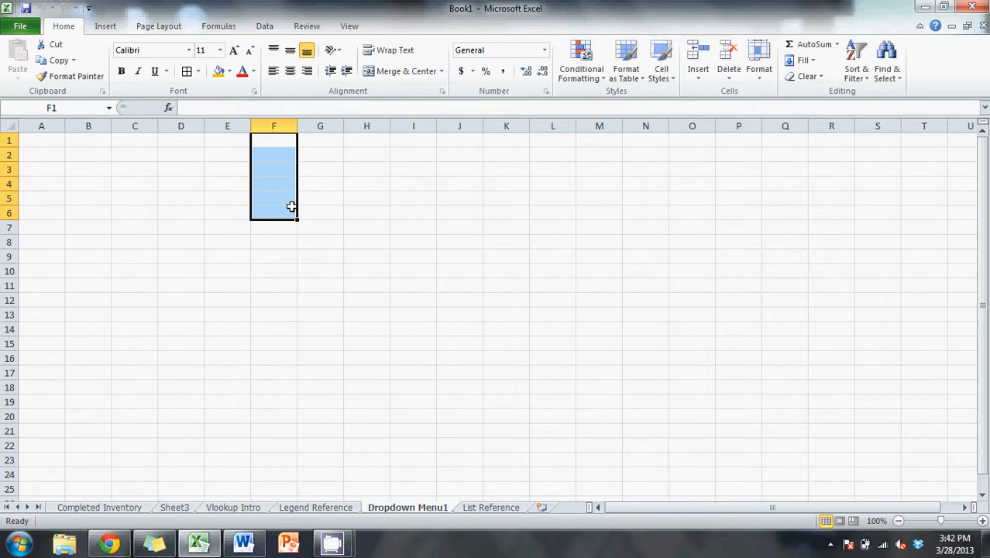
{"action": "left_click", "coordinate": [302, 268]}
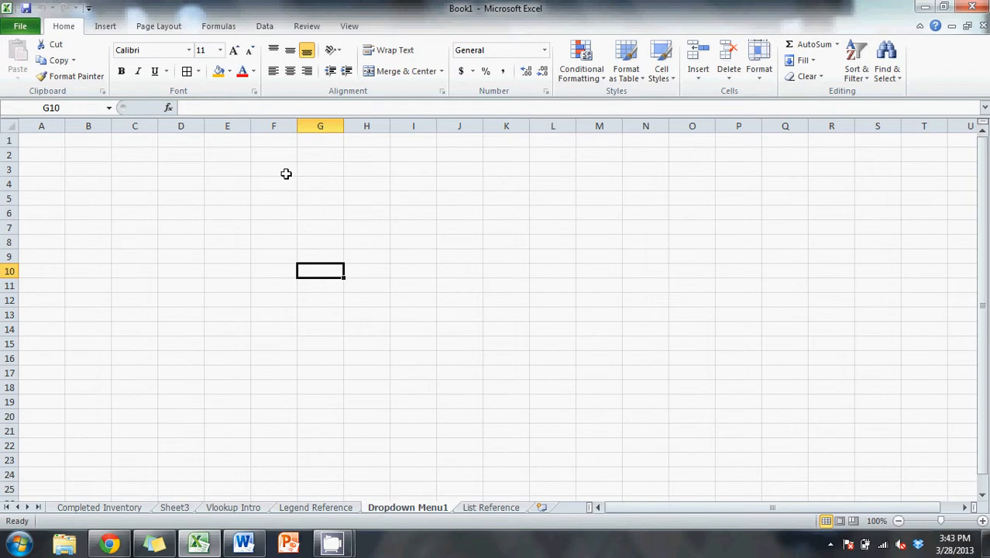
- Enter the header Item Name in cell F1 and widen column F to fit it
{"action": "double_click", "coordinate": [265, 144]}
{"action": "type", "text": "Item"}
{"action": "key", "text": "BackSpace"}
{"action": "key", "text": "BackSpace"}
{"action": "key", "text": "BackSpace"}
{"action": "key", "text": "BackSpace"}
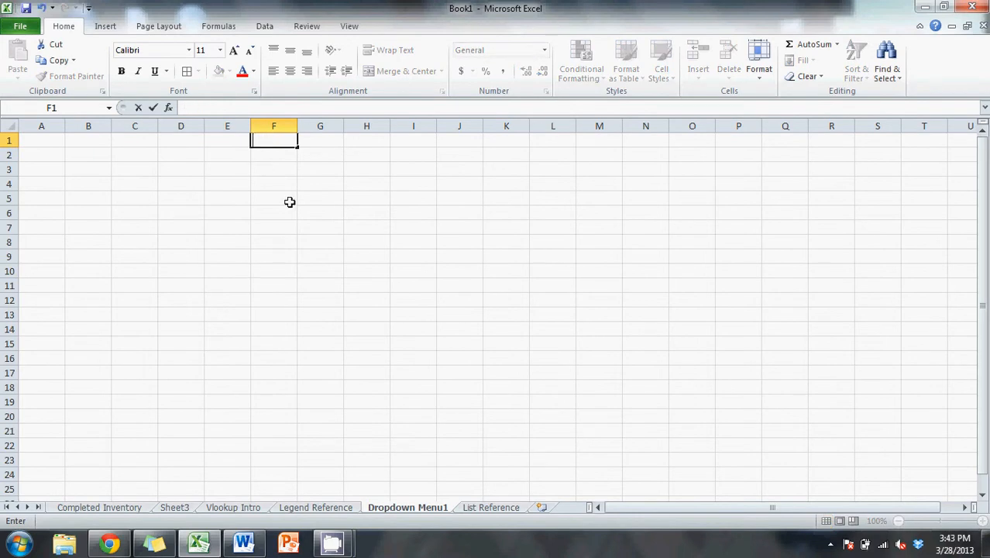
{"action": "type", "text": "Item Name"}
{"action": "left_click", "coordinate": [266, 184]}
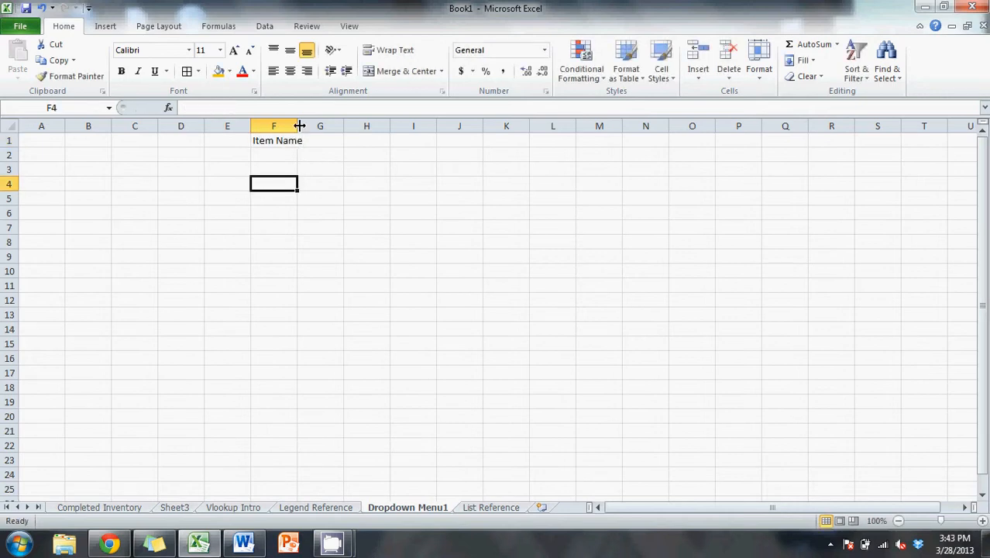
{"action": "left_click_drag", "start_coordinate": [299, 126], "coordinate": [312, 126]}
- Enter the header Quantity in cell A1
{"action": "left_click", "coordinate": [55, 145]}
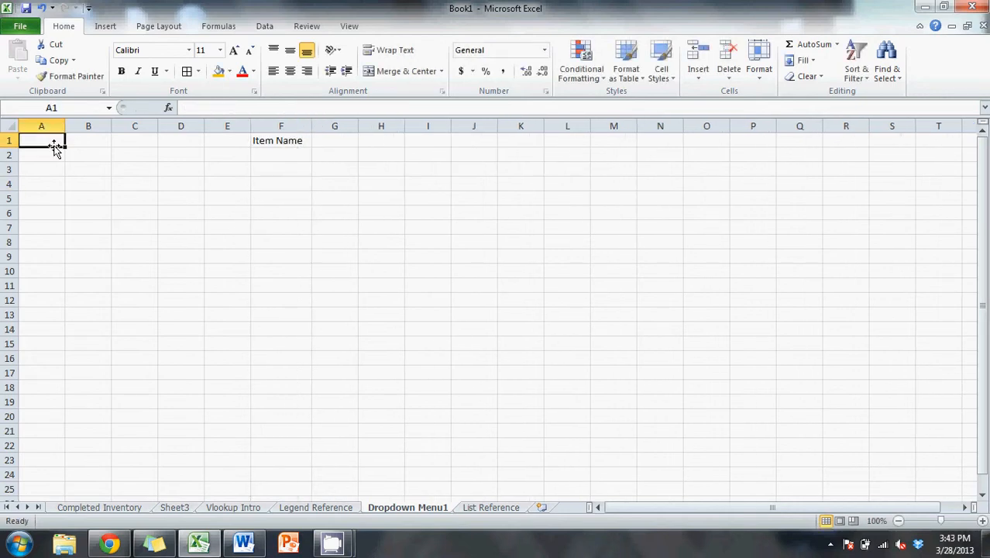
{"action": "double_click", "coordinate": [50, 145]}
{"action": "type", "text": "Quantity"}
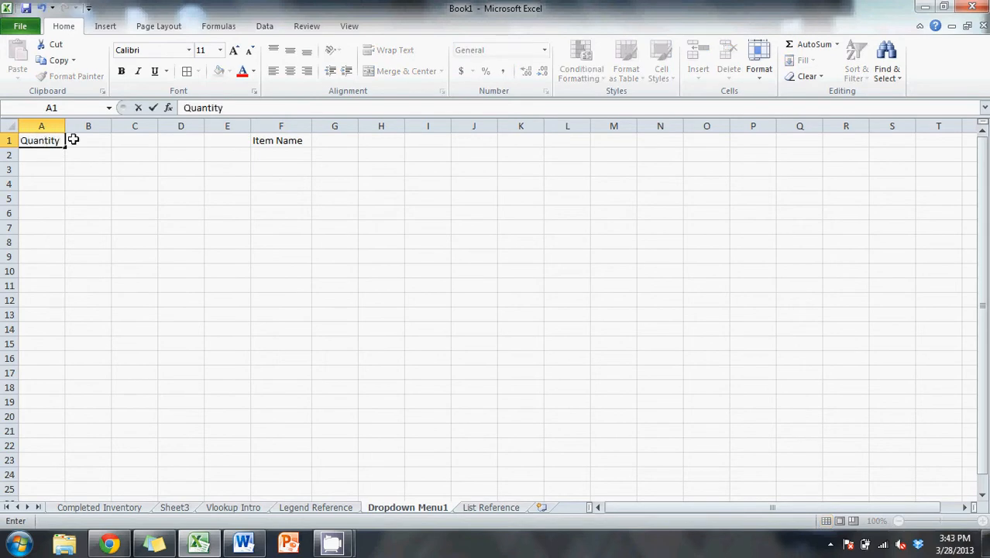
- Enter the header Item Number in cell B1 and widen column B to fit it
{"action": "left_click", "coordinate": [84, 139]}
{"action": "double_click", "coordinate": [84, 139]}
{"action": "type", "text": "Item NUmber"}
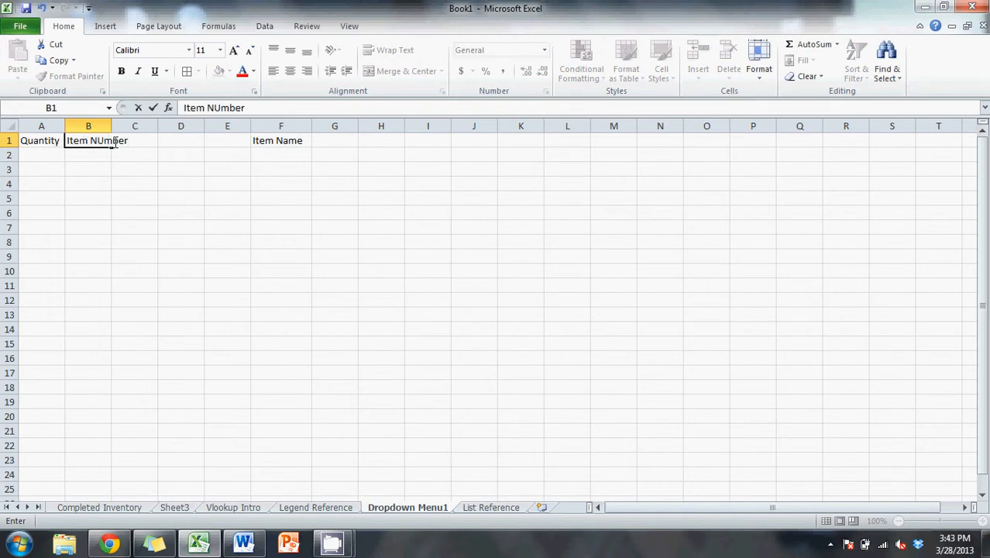
{"action": "key", "text": "BackSpace"}
{"action": "type", "text": "u"}
{"action": "left_click", "coordinate": [116, 167]}
{"action": "left_click_drag", "start_coordinate": [111, 126], "coordinate": [125, 126]}
- Enter the headers Item Name in cell C1 and Cost in cell D1
{"action": "double_click", "coordinate": [148, 140]}
{"action": "type", "text": "Item Name"}
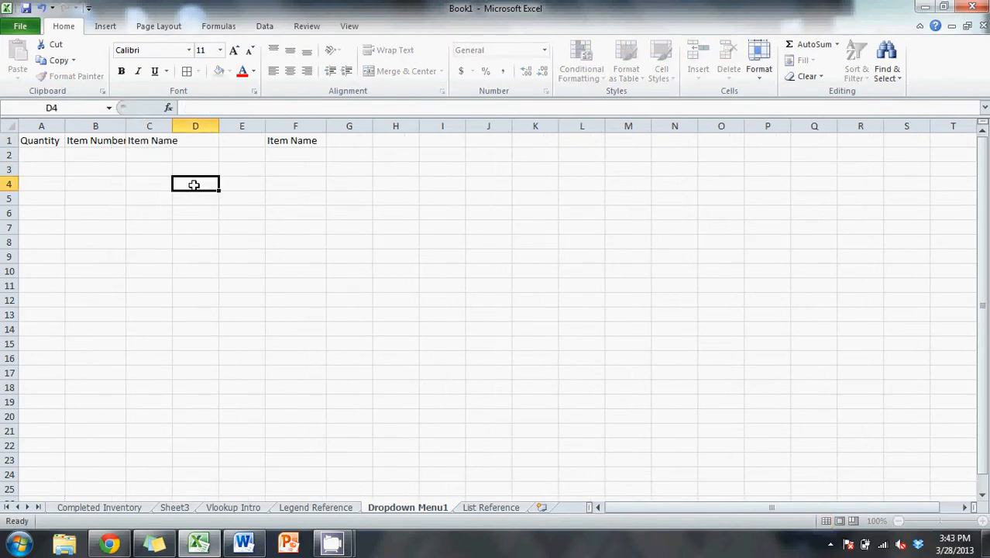
{"action": "left_click", "coordinate": [191, 183]}
{"action": "double_click", "coordinate": [208, 141]}
{"action": "type", "text": "Cost"}
{"action": "left_click", "coordinate": [208, 175]}
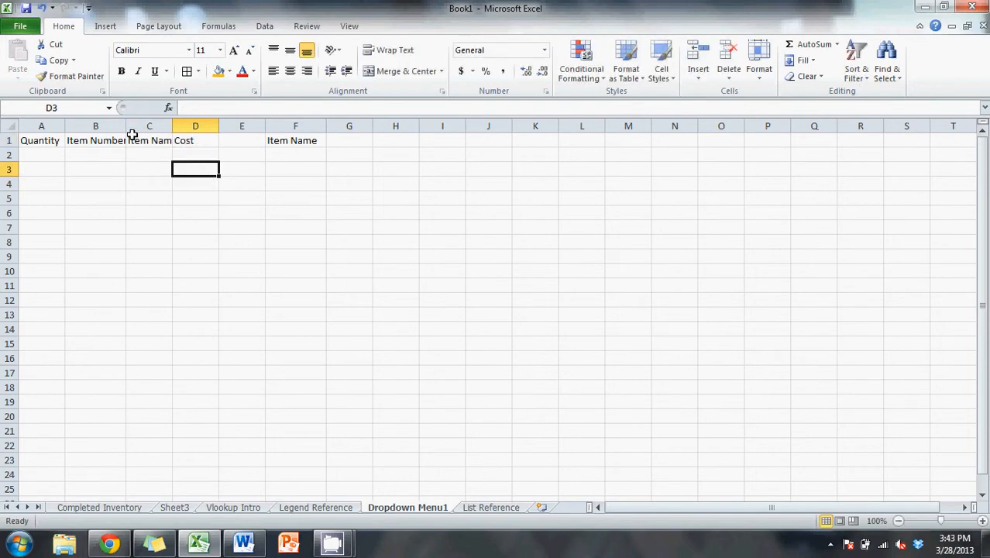
- Give columns A through D one equal width, wide enough to show all four headers in full
{"action": "left_click_drag", "start_coordinate": [190, 124], "coordinate": [39, 127]}
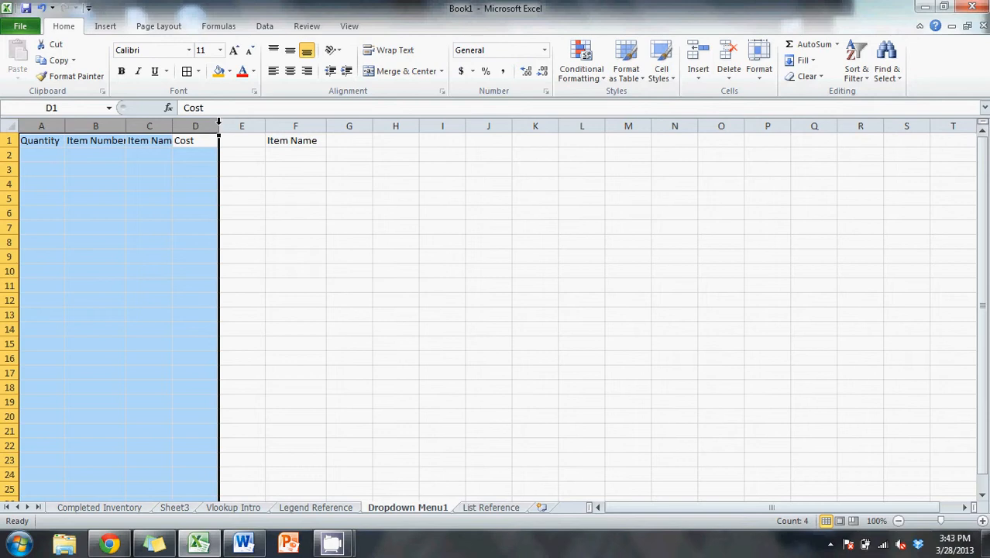
{"action": "left_click_drag", "start_coordinate": [219, 124], "coordinate": [251, 125]}
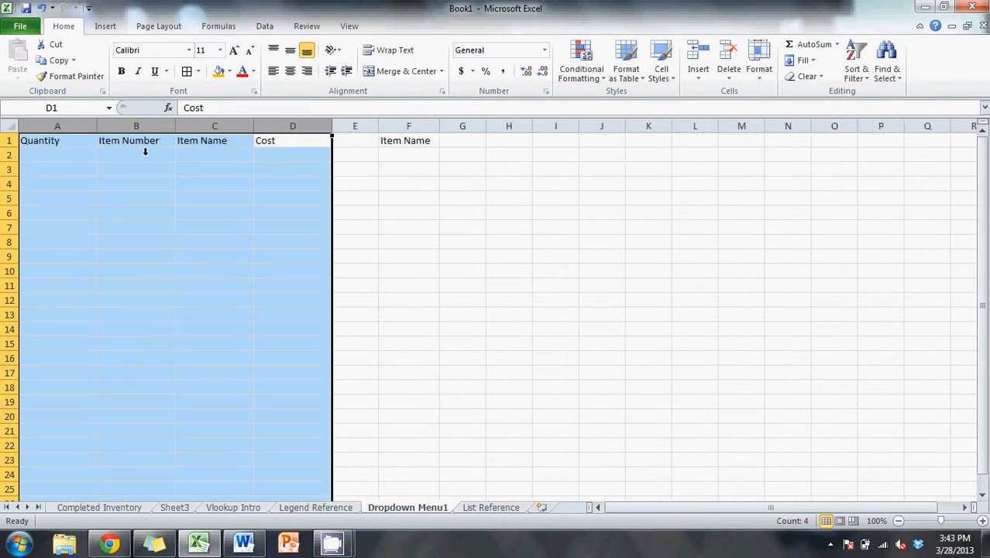
{"action": "left_click_drag", "start_coordinate": [331, 124], "coordinate": [294, 125]}
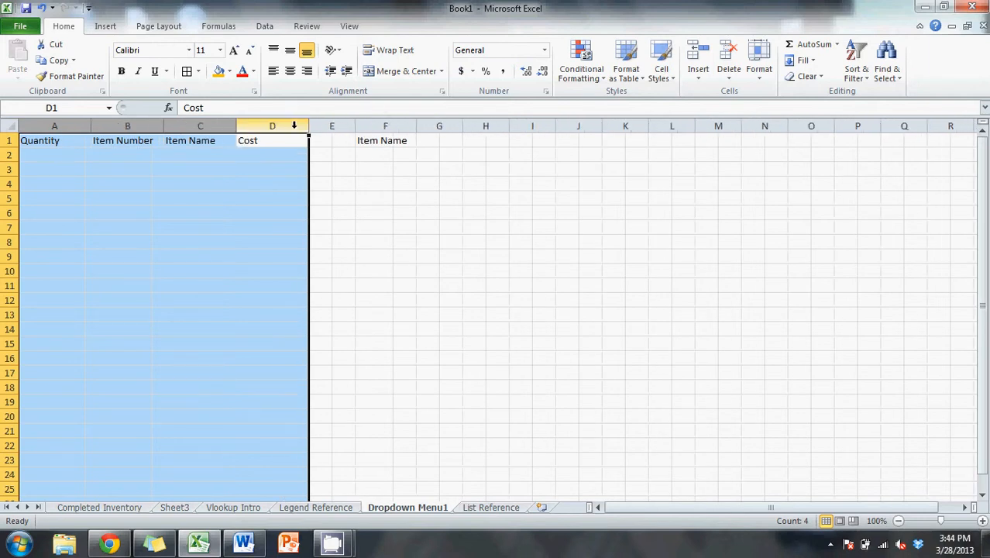
{"action": "left_click", "coordinate": [337, 207]}
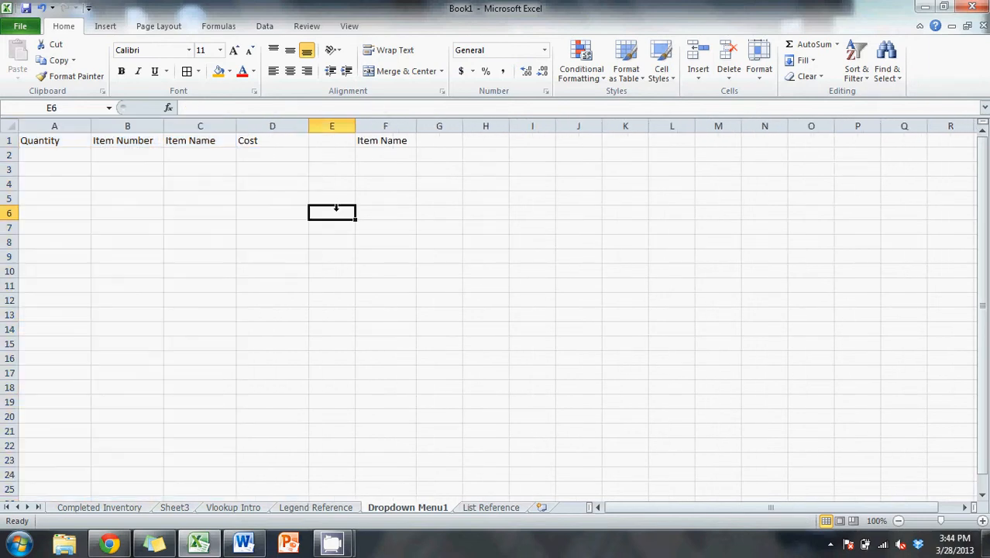
- Make the headers in A1:D1 bold and center them in their cells
{"action": "left_click_drag", "start_coordinate": [74, 142], "coordinate": [251, 140]}
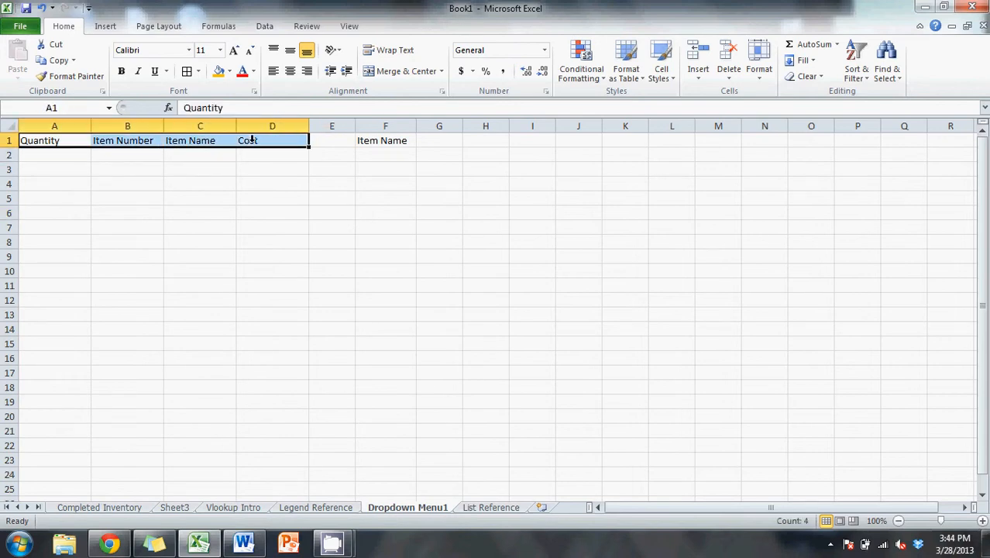
{"action": "key", "text": "ctrl+b"}
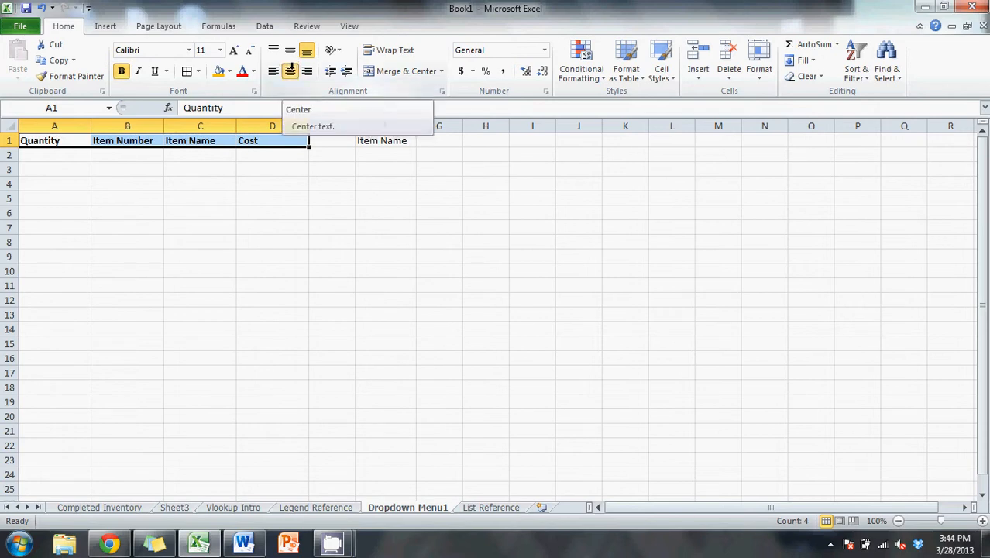
{"action": "left_click", "coordinate": [290, 70]}
{"action": "left_click", "coordinate": [249, 213]}
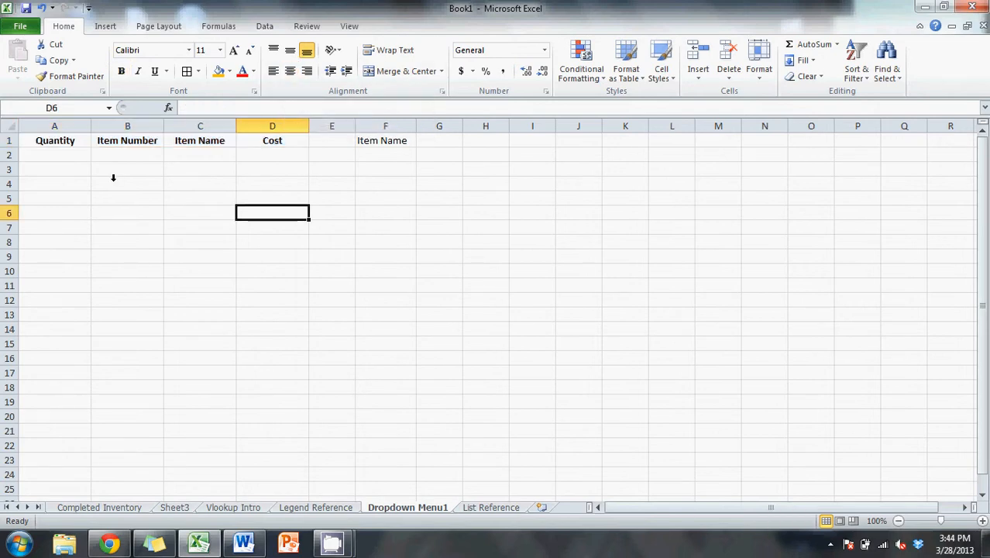
{"action": "left_click", "coordinate": [202, 153]}
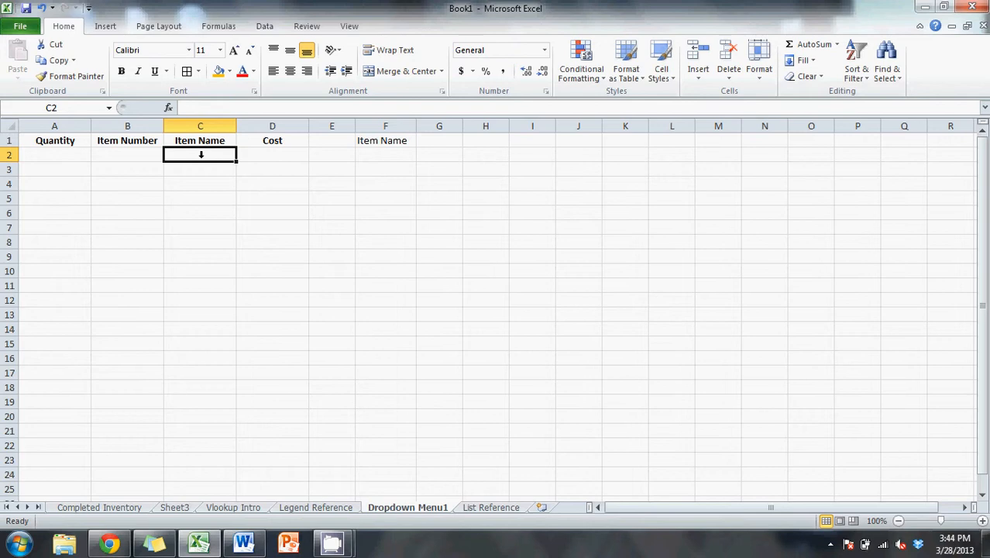
{"action": "left_click", "coordinate": [221, 179]}
{"action": "left_click", "coordinate": [210, 148]}
{"action": "double_click", "coordinate": [212, 149]}
{"action": "key", "text": "Return"}
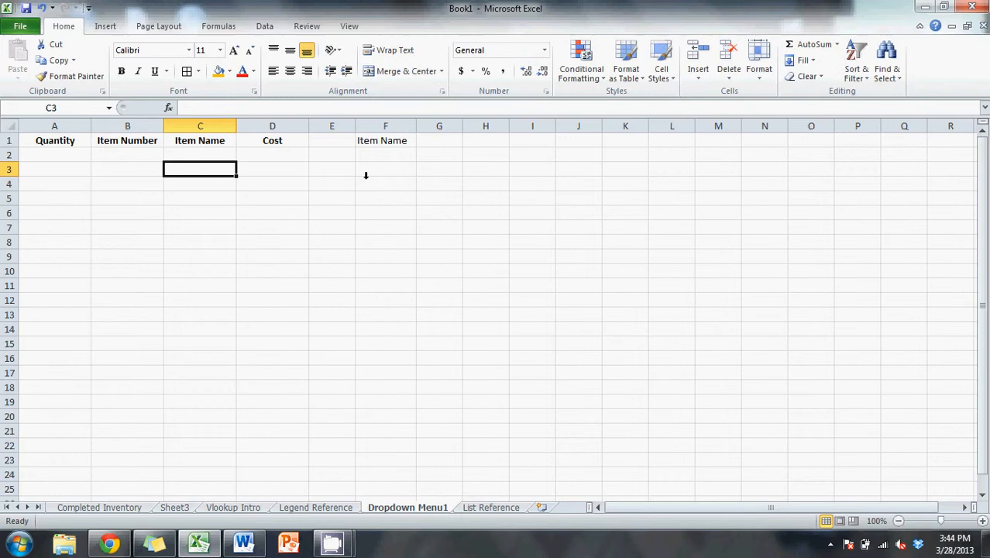
- Make the Item Name header in F1 bold and select cell F2 beneath it
{"action": "left_click", "coordinate": [398, 142]}
{"action": "key", "text": "ctrl+b"}
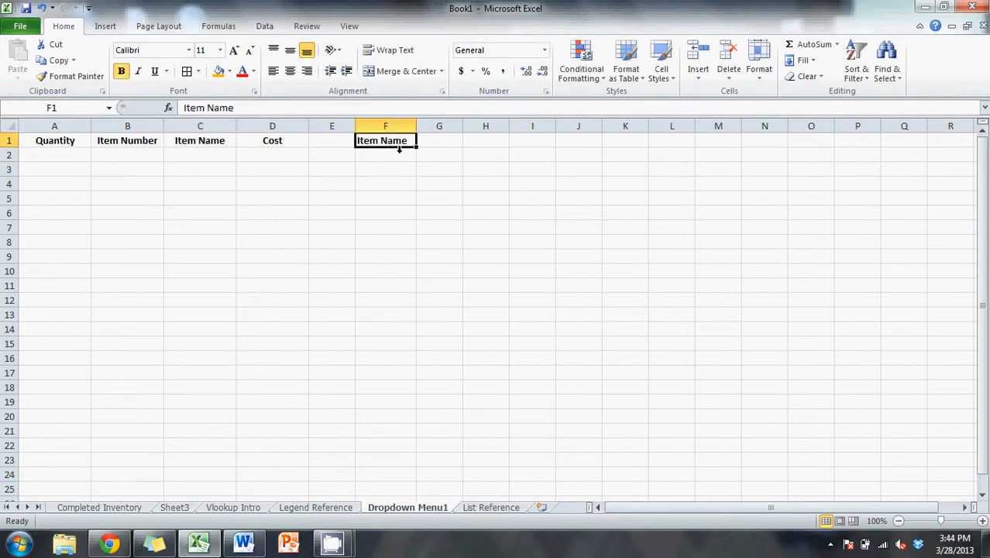
{"action": "left_click", "coordinate": [399, 154]}
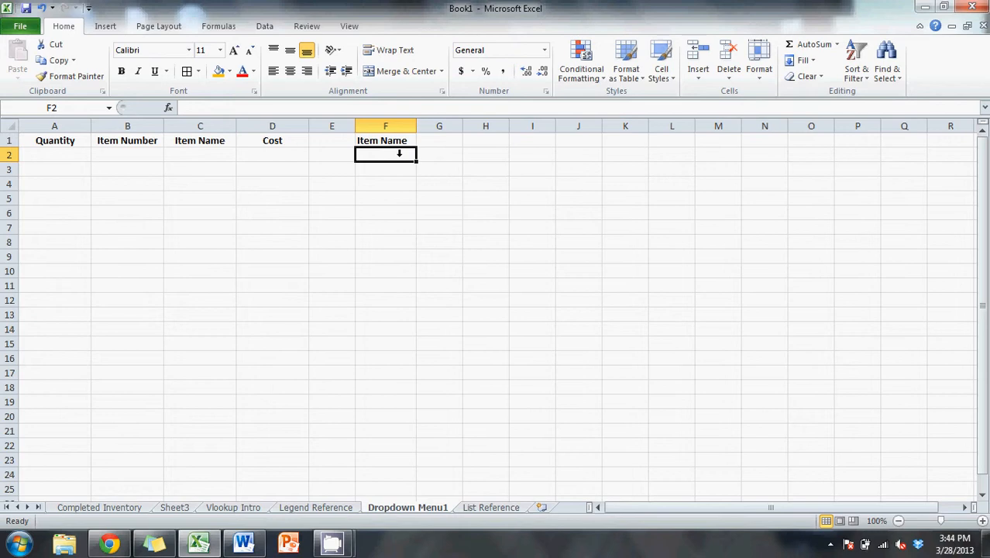
- Enter Cars, Barbies, Lawn Mowers and Bike in cells F2 through F5 under the Item Name header
{"action": "type", "text": "Cars"}
{"action": "key", "text": "Return"}
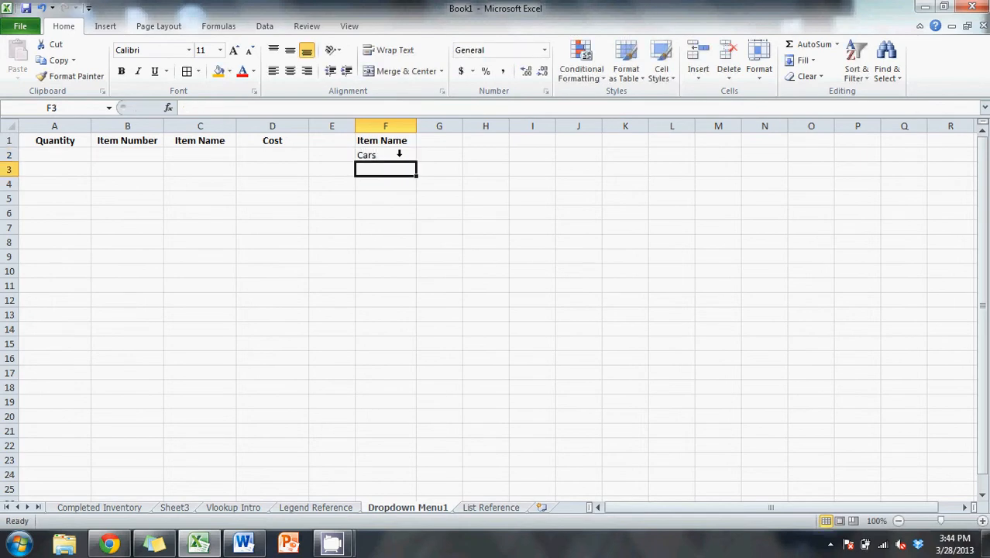
{"action": "type", "text": "Barbies"}
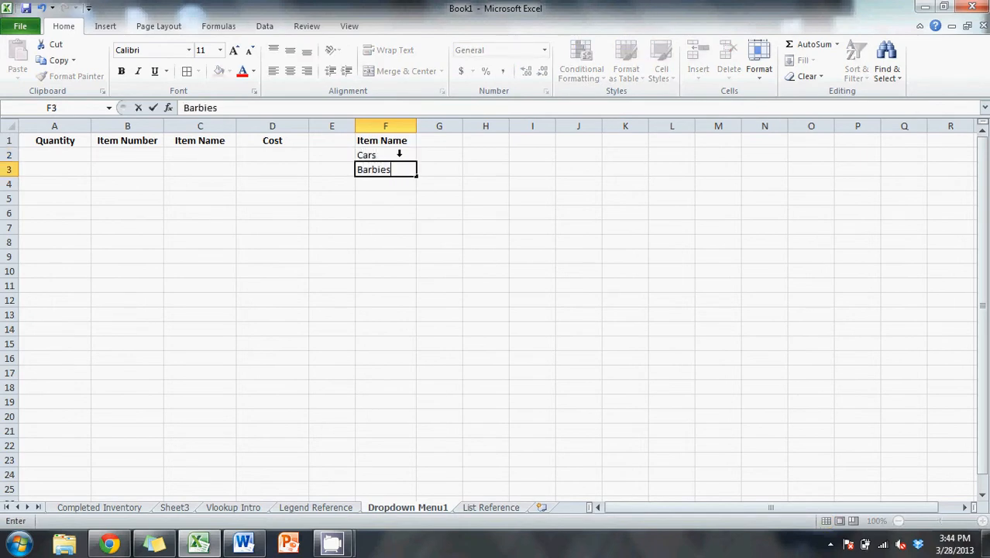
{"action": "key", "text": "Return"}
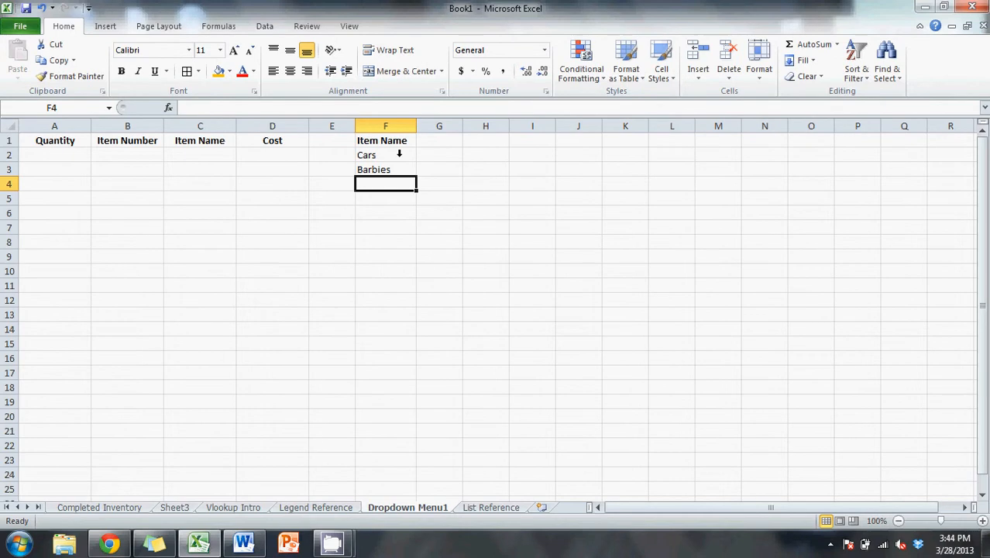
{"action": "type", "text": "Lawn Mowers"}
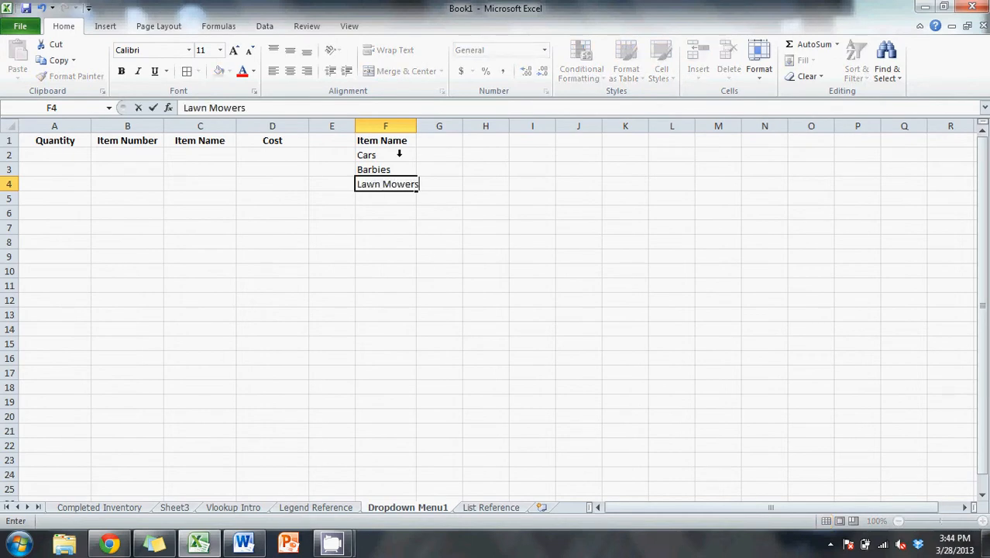
{"action": "key", "text": "Return"}
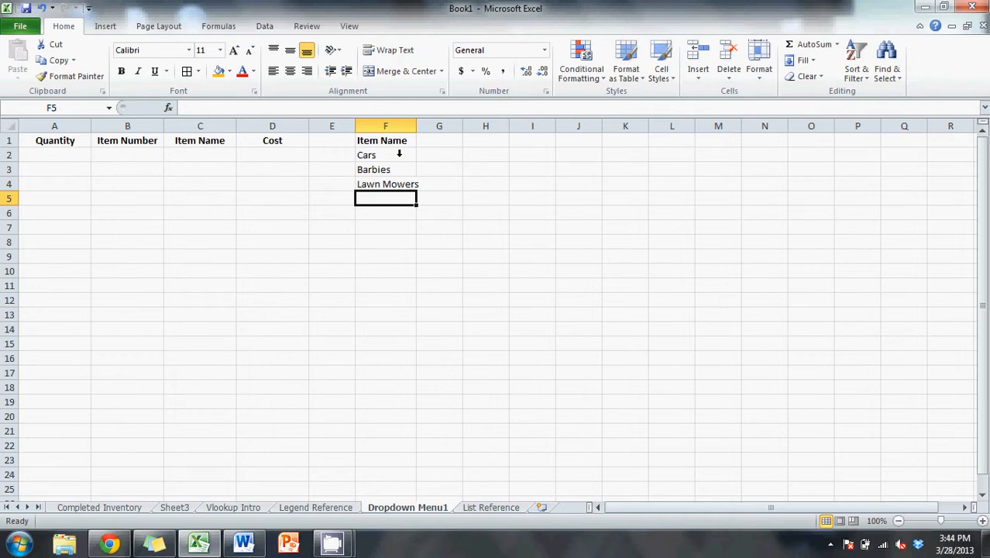
{"action": "type", "text": "Bike"}
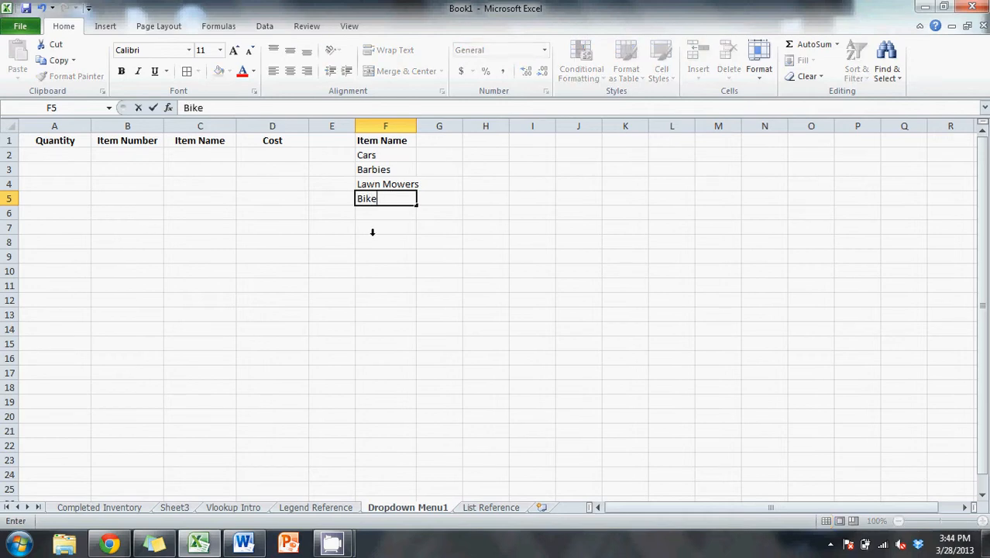
{"action": "left_click", "coordinate": [373, 235]}
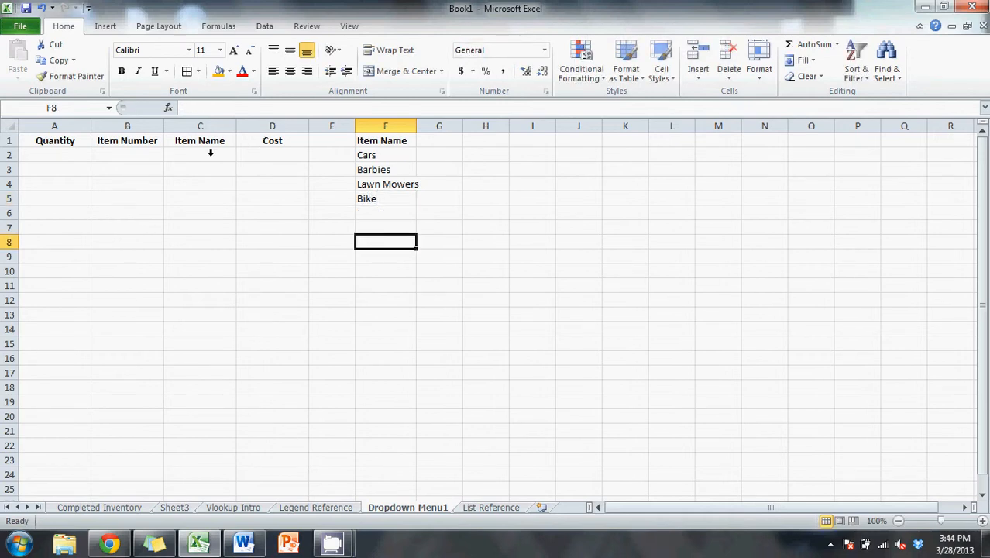
- Start a data validation rule for cell C2 that allows values from a List
{"action": "left_click", "coordinate": [196, 154]}
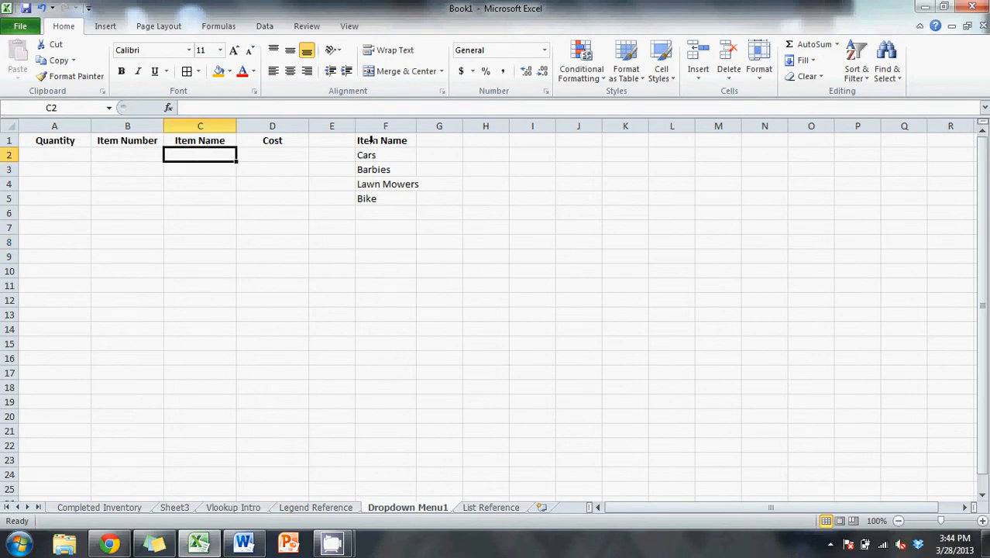
{"action": "left_click_drag", "start_coordinate": [379, 133], "coordinate": [381, 200]}
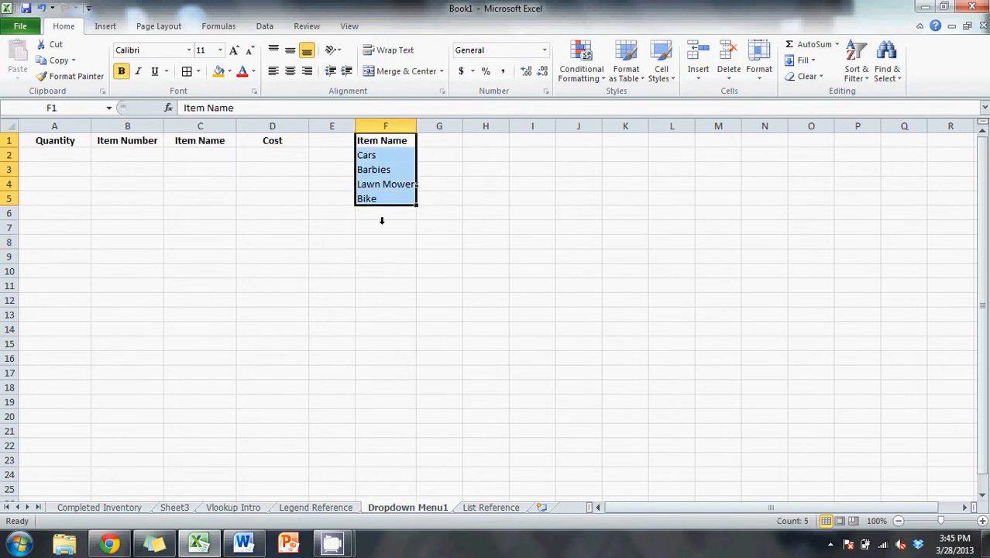
{"action": "left_click", "coordinate": [385, 224]}
{"action": "left_click", "coordinate": [210, 156]}
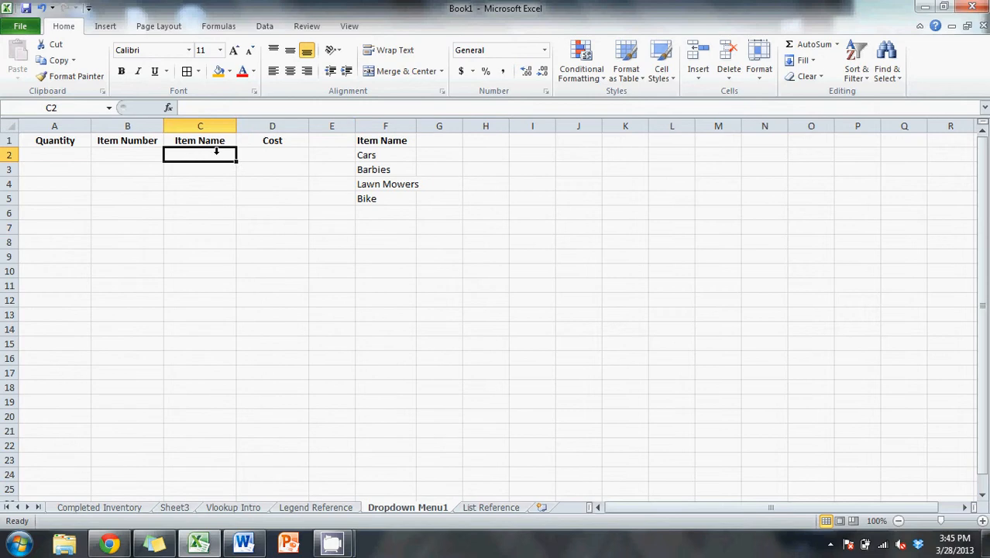
{"action": "left_click", "coordinate": [264, 25]}
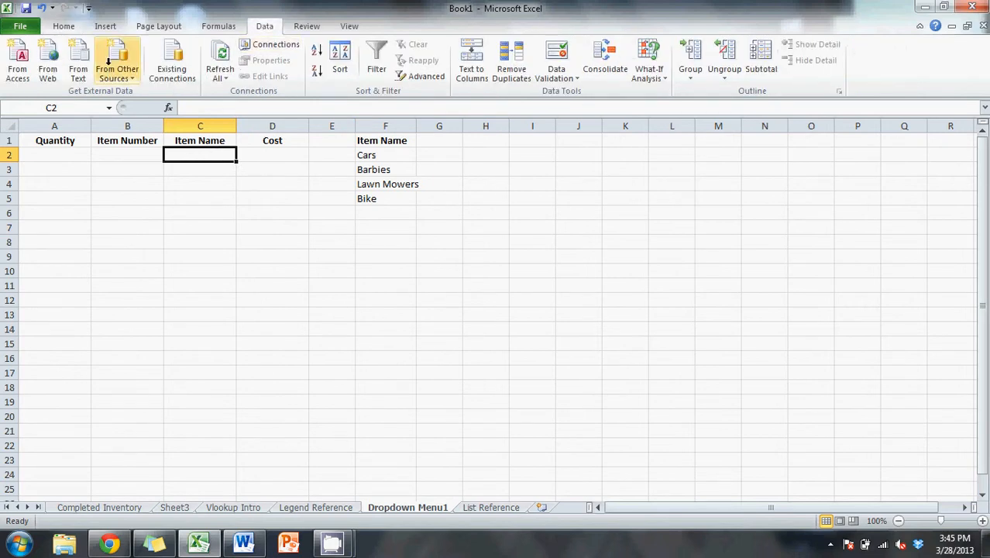
{"action": "left_click", "coordinate": [575, 73]}
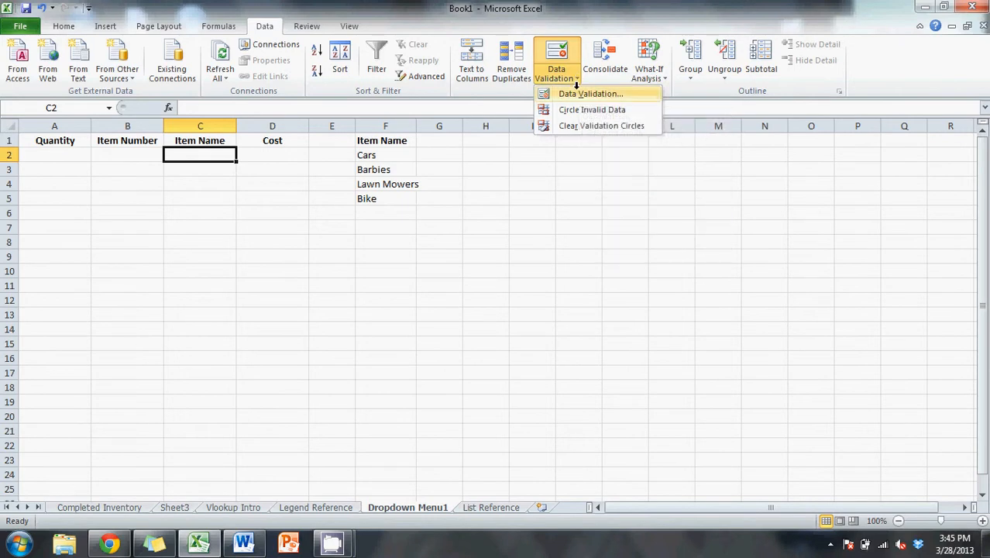
{"action": "left_click", "coordinate": [579, 92]}
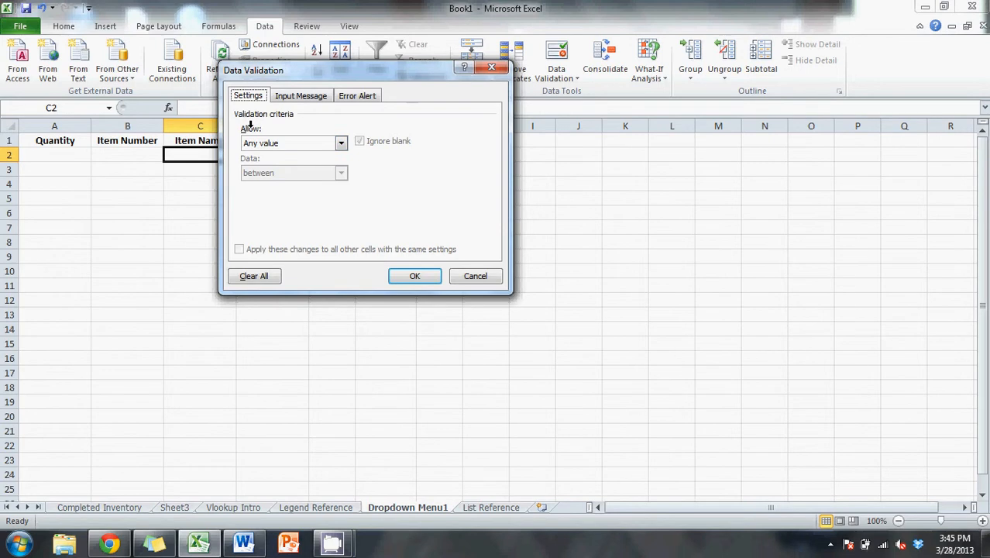
{"action": "left_click", "coordinate": [322, 140]}
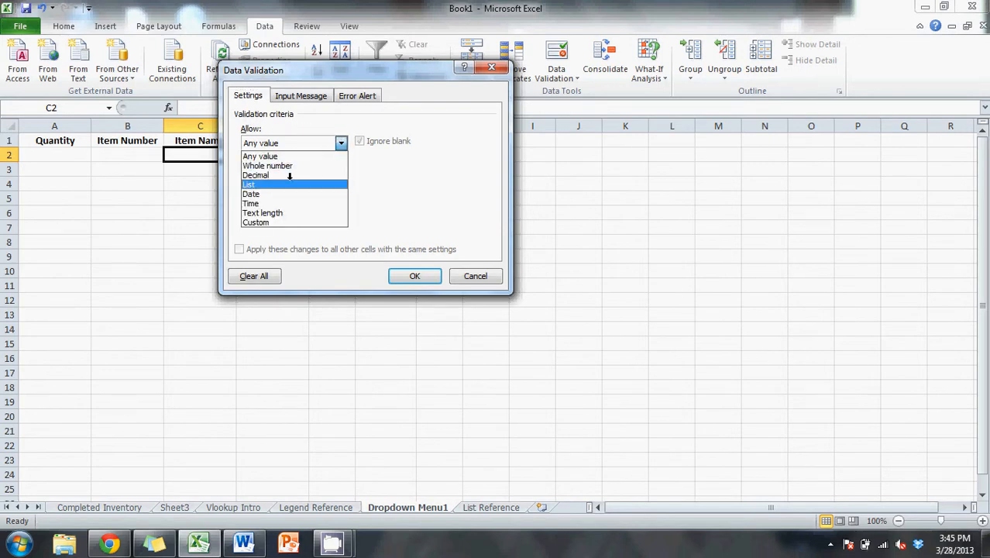
{"action": "left_click", "coordinate": [258, 183]}
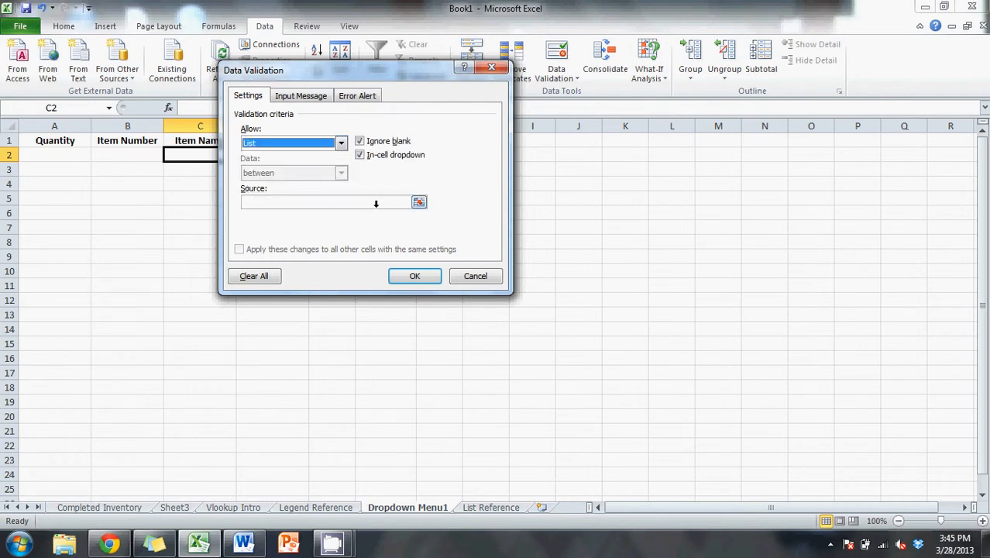
- Use the item names in F2:F5 as the validation list's source and apply the rule
{"action": "left_click", "coordinate": [418, 201]}
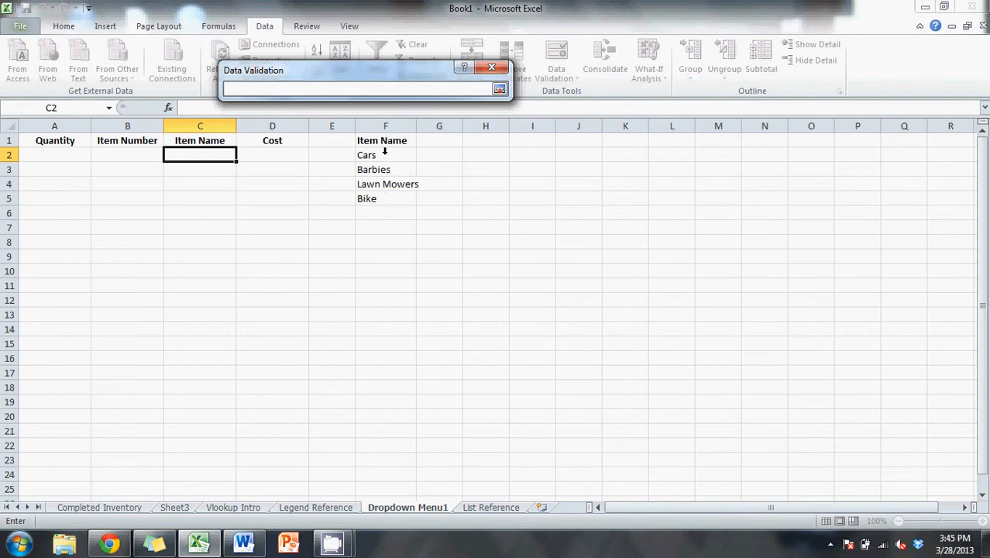
{"action": "left_click_drag", "start_coordinate": [384, 152], "coordinate": [387, 194]}
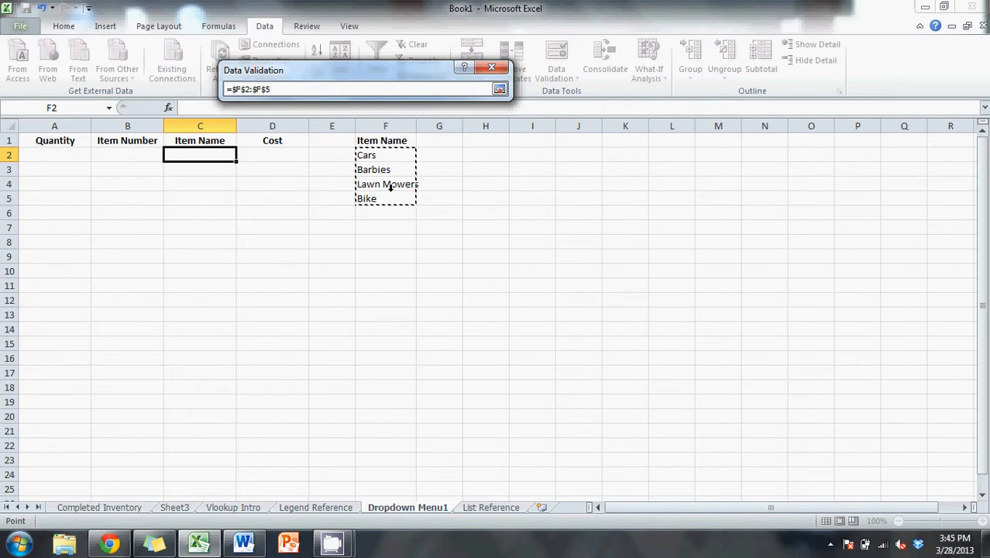
{"action": "key", "text": "Return"}
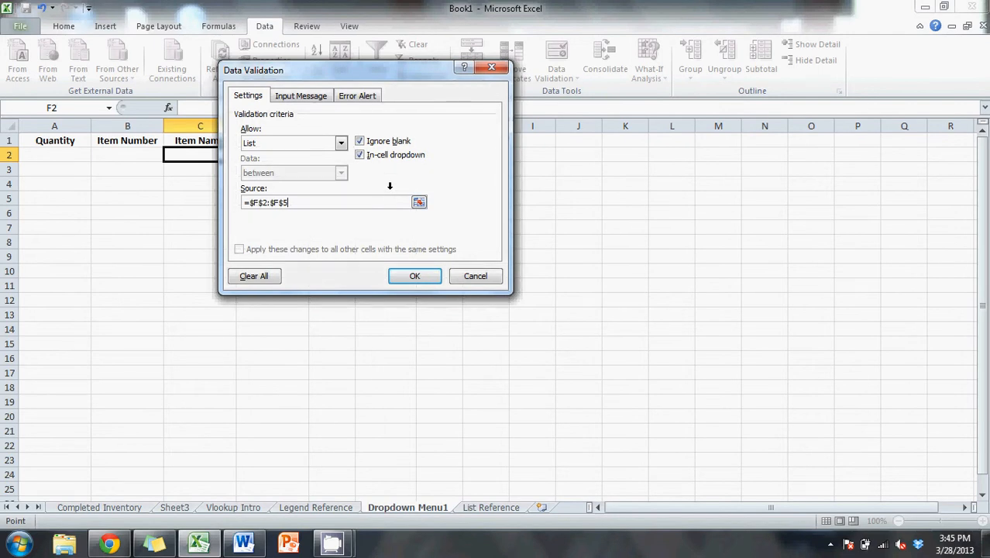
{"action": "left_click", "coordinate": [413, 275]}
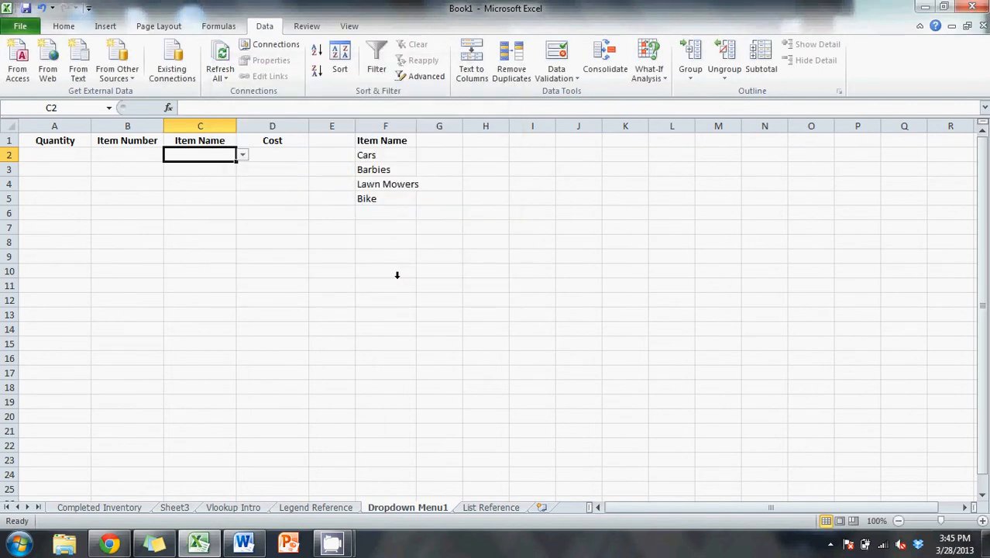
- Choose Lawn Mowers from the dropdown list in cell C2
{"action": "left_click", "coordinate": [242, 154]}
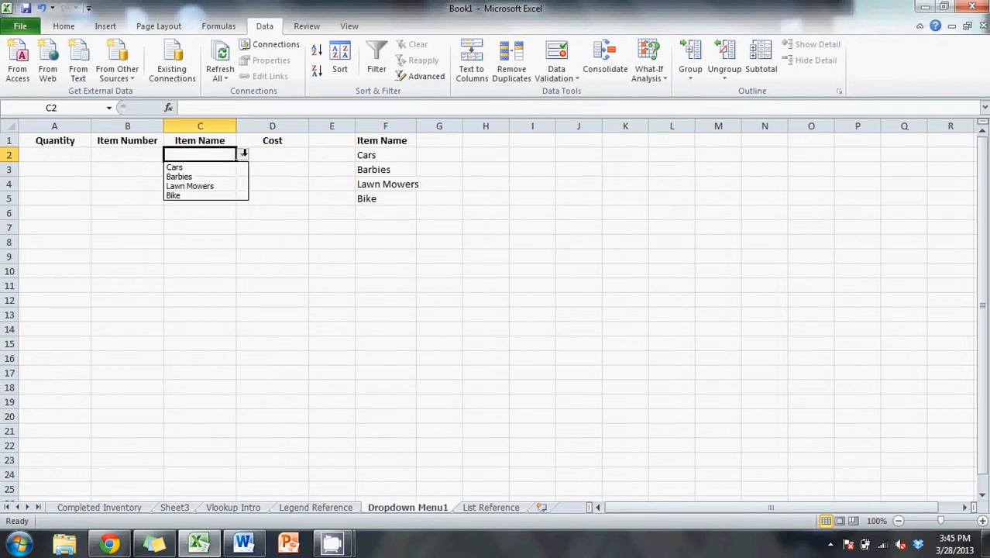
{"action": "left_click", "coordinate": [205, 176]}
{"action": "left_click", "coordinate": [214, 191]}
{"action": "left_click", "coordinate": [229, 154]}
{"action": "left_click", "coordinate": [241, 153]}
{"action": "left_click", "coordinate": [230, 184]}
{"action": "left_click", "coordinate": [222, 193]}
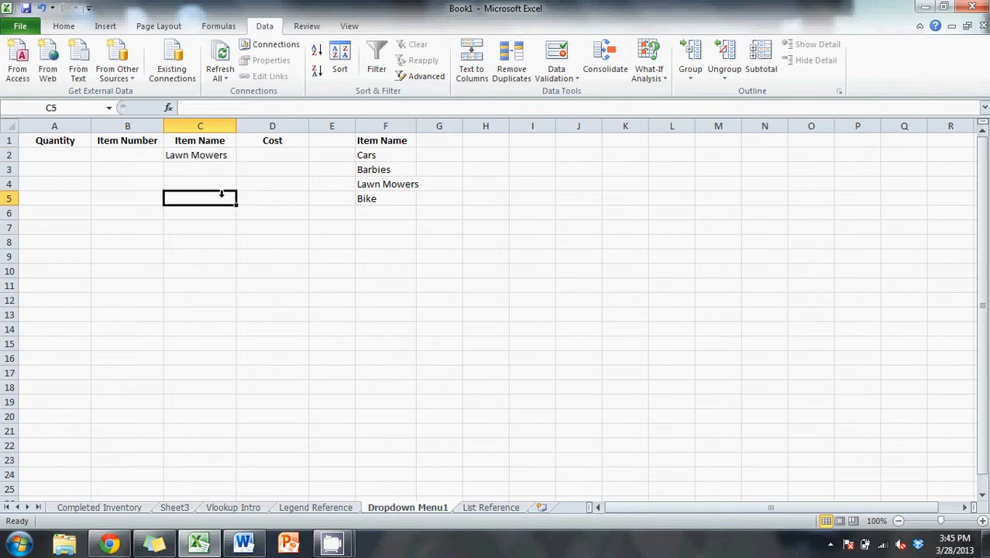
- Fill cell C2, including its dropdown, down through C13
{"action": "left_click", "coordinate": [211, 155]}
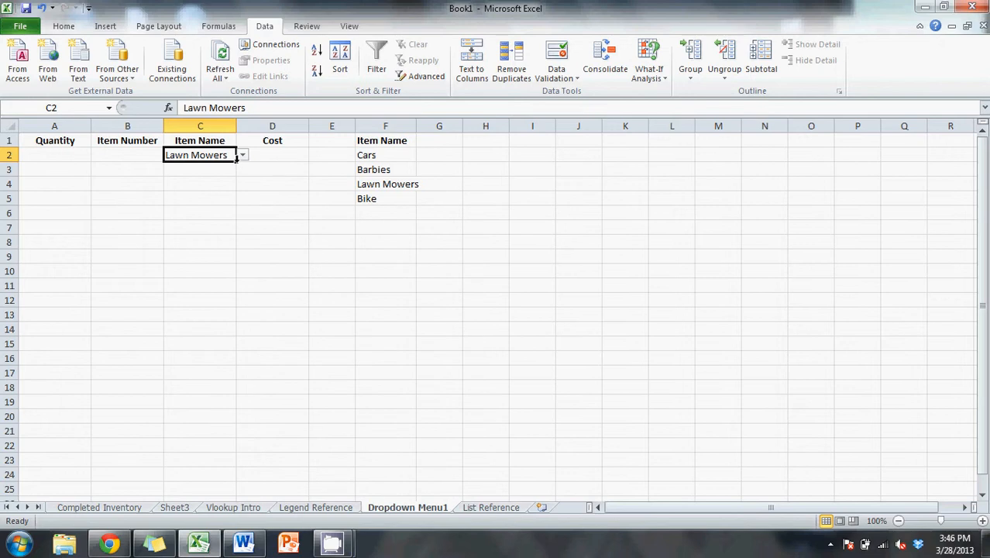
{"action": "left_click_drag", "start_coordinate": [236, 159], "coordinate": [222, 314]}
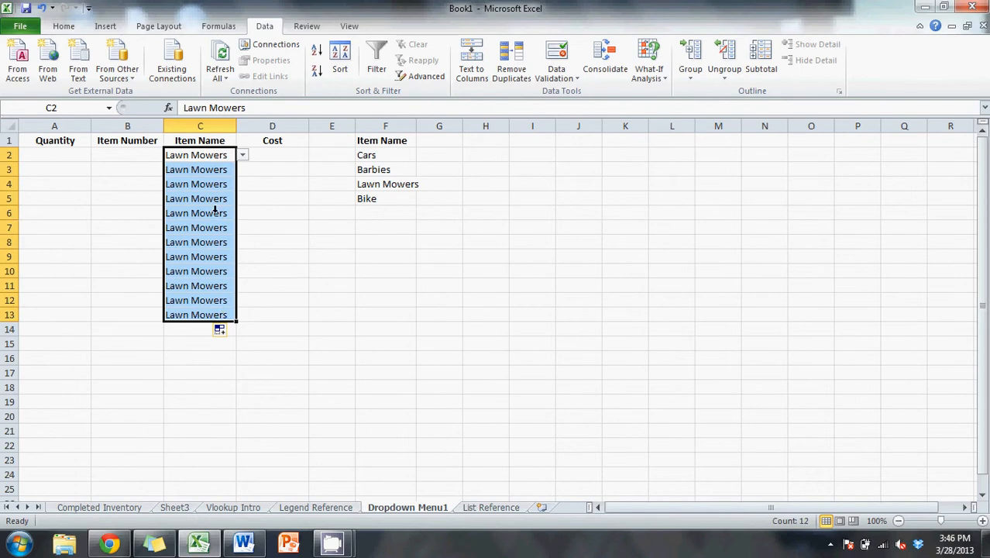
{"action": "left_click", "coordinate": [214, 185]}
- Use the copied dropdowns to set C3 and C5 to Barbies and C7 to Cars
{"action": "left_click", "coordinate": [219, 169]}
{"action": "left_click", "coordinate": [242, 168]}
{"action": "left_click", "coordinate": [186, 190]}
{"action": "left_click", "coordinate": [224, 198]}
{"action": "left_click", "coordinate": [242, 199]}
{"action": "left_click", "coordinate": [186, 219]}
{"action": "left_click", "coordinate": [214, 227]}
{"action": "left_click", "coordinate": [242, 227]}
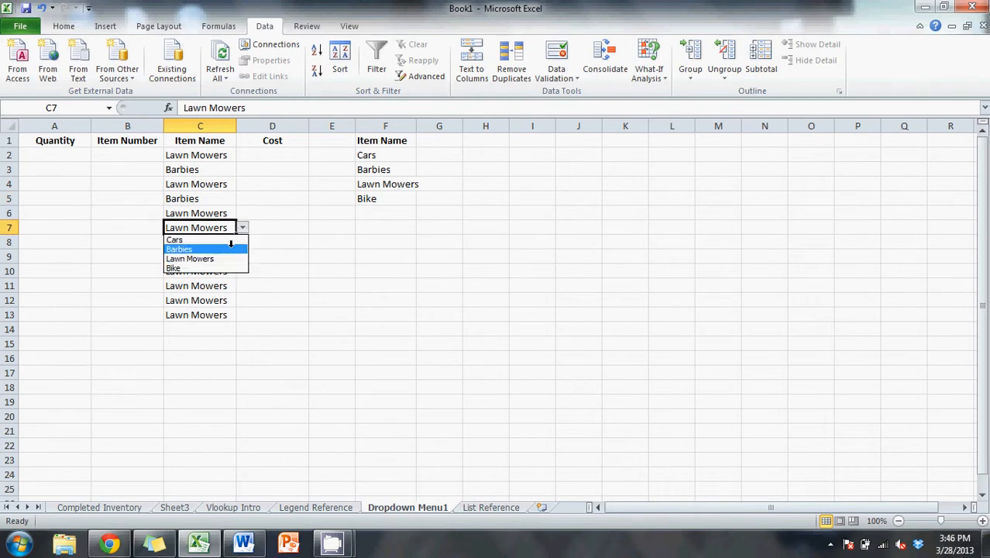
{"action": "left_click", "coordinate": [228, 235]}
{"action": "left_click", "coordinate": [264, 236]}
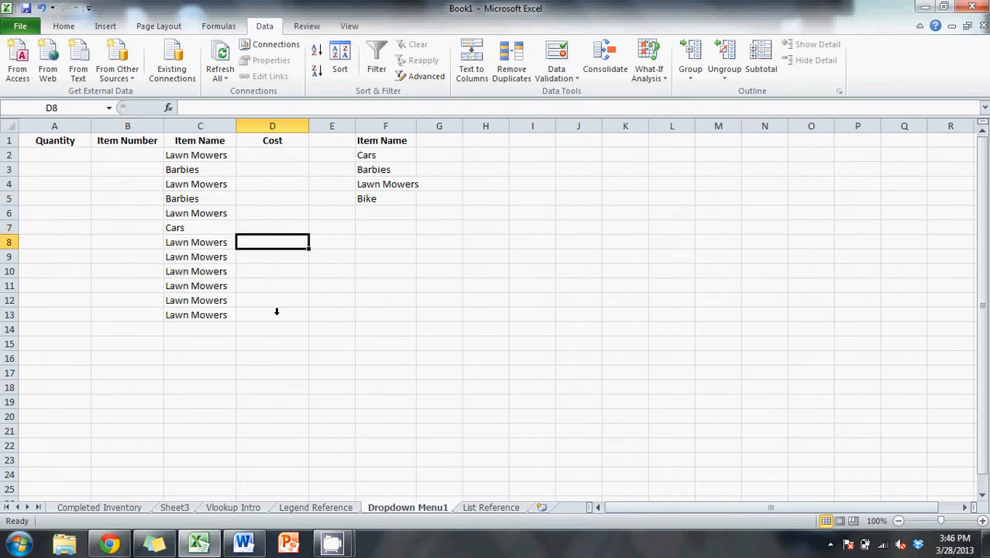
- Delete cells C3:C13, shifting the remaining cells left
{"action": "left_click_drag", "start_coordinate": [213, 316], "coordinate": [203, 167]}
{"action": "key", "text": "Return"}
{"action": "key", "text": "Return"}
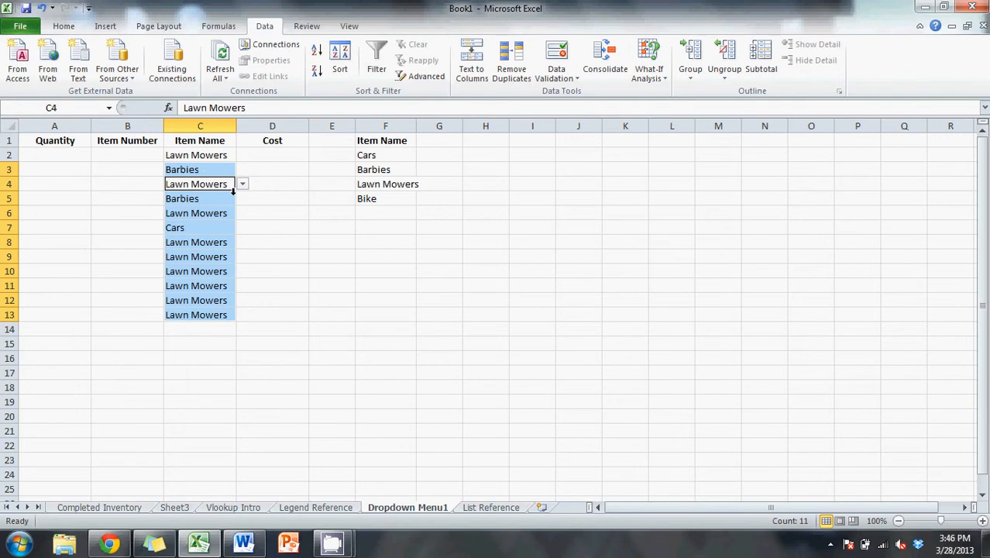
{"action": "left_click", "coordinate": [268, 258]}
{"action": "mouse_move", "coordinate": [203, 167]}
{"action": "left_mouse_down"}
{"action": "mouse_move", "coordinate": [204, 314]}
{"action": "mouse_move", "coordinate": [209, 170]}
{"action": "mouse_move", "coordinate": [210, 184]}
{"action": "left_mouse_up"}
{"action": "left_click", "coordinate": [206, 301], "text": "ctrl"}
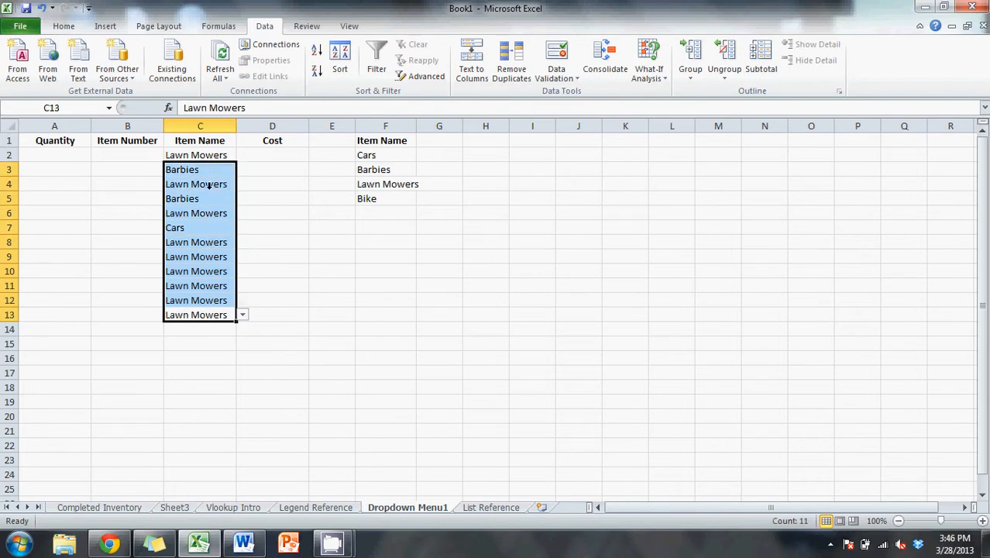
{"action": "right_click", "coordinate": [209, 190]}
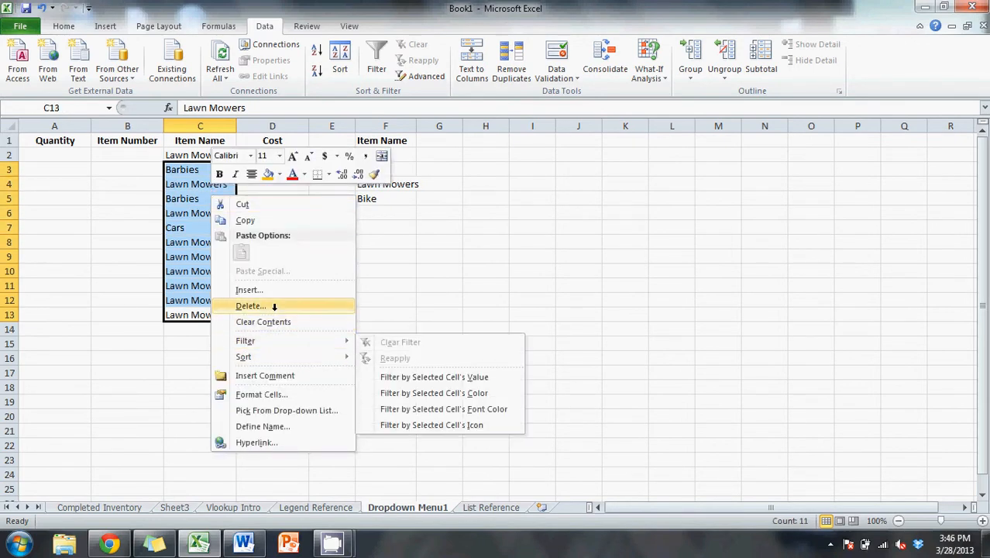
{"action": "left_click", "coordinate": [272, 306]}
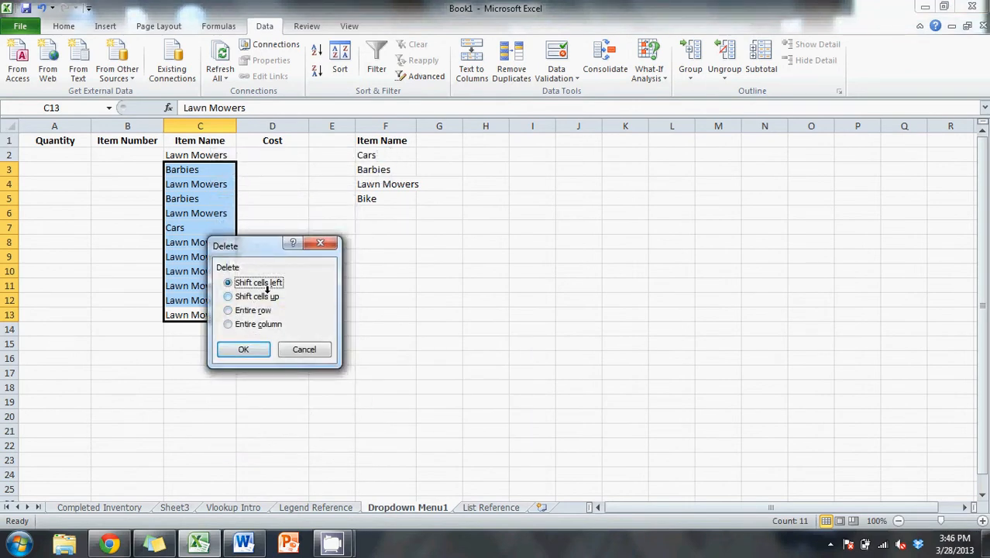
{"action": "left_click", "coordinate": [249, 347]}
{"action": "left_click", "coordinate": [272, 252]}
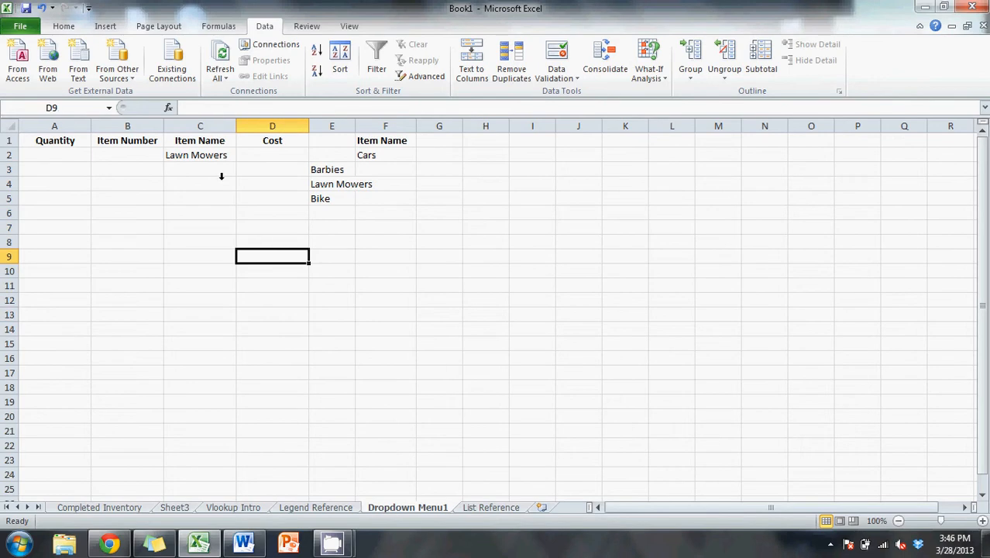
- Enter the item numbers 1 through 9 in cells B2 through B10
{"action": "left_click", "coordinate": [147, 160]}
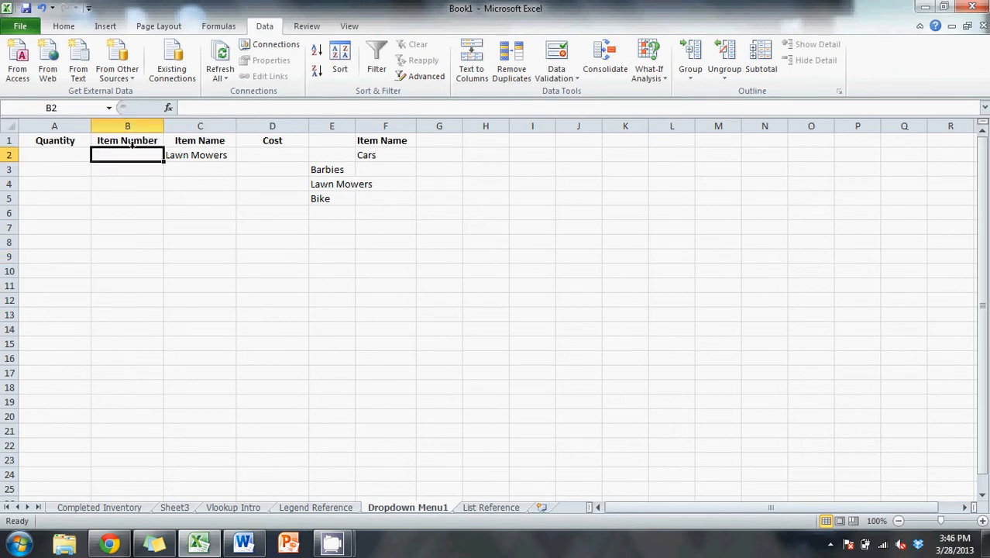
{"action": "double_click", "coordinate": [133, 155]}
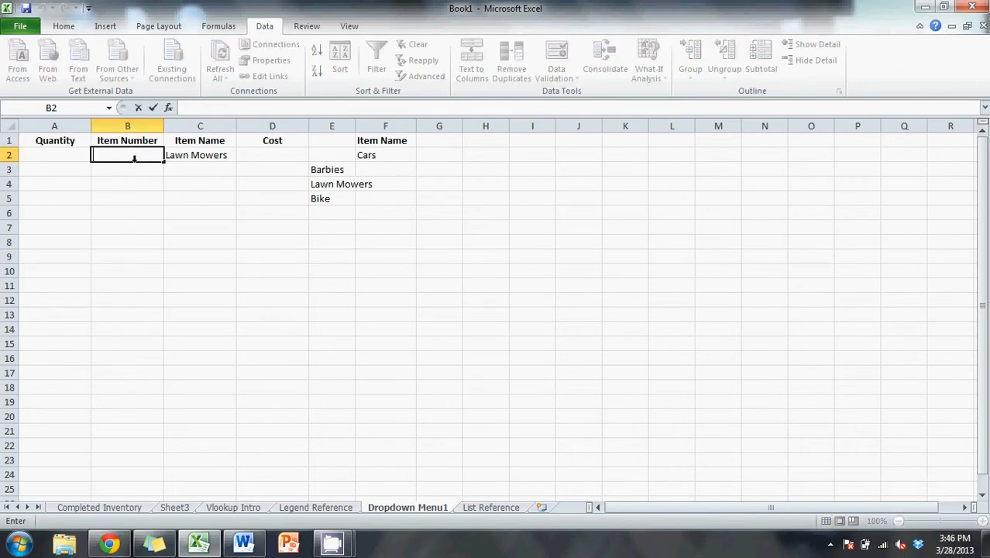
{"action": "type", "text": "1"}
{"action": "key", "text": "Return"}
{"action": "type", "text": "2"}
{"action": "key", "text": "Return"}
{"action": "type", "text": "3"}
{"action": "key", "text": "Return"}
{"action": "type", "text": "4"}
{"action": "key", "text": "Return"}
{"action": "type", "text": "5"}
{"action": "key", "text": "Return"}
{"action": "type", "text": "6"}
{"action": "key", "text": "Return"}
{"action": "type", "text": "7"}
{"action": "key", "text": "Return"}
{"action": "type", "text": "8"}
{"action": "key", "text": "Return"}
{"action": "type", "text": "9"}
{"action": "key", "text": "Return"}
- Auto-fill the Lawn Mowers dropdown cell C2 down to C10, matching the length of the item number column
{"action": "left_click", "coordinate": [194, 178]}
{"action": "left_click", "coordinate": [229, 150]}
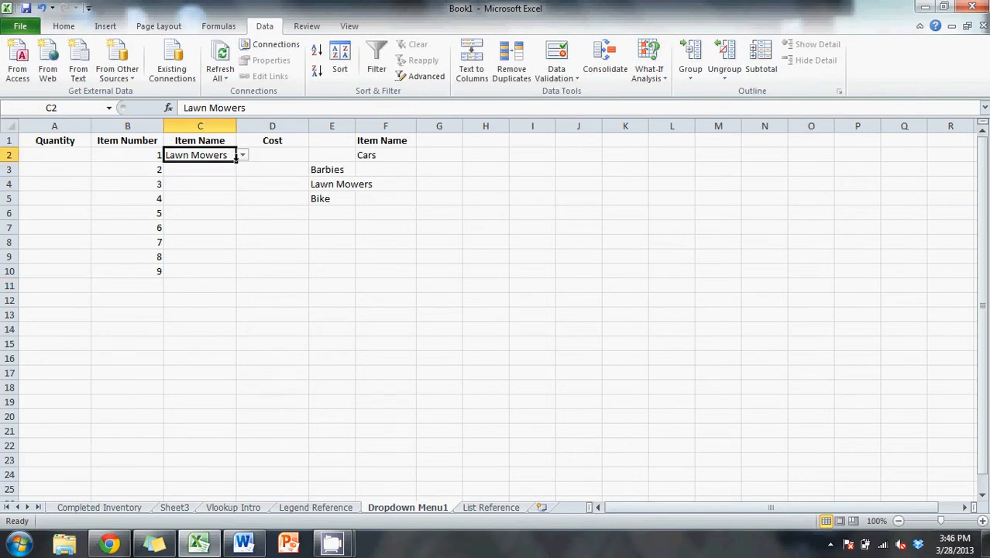
{"action": "double_click", "coordinate": [236, 160]}
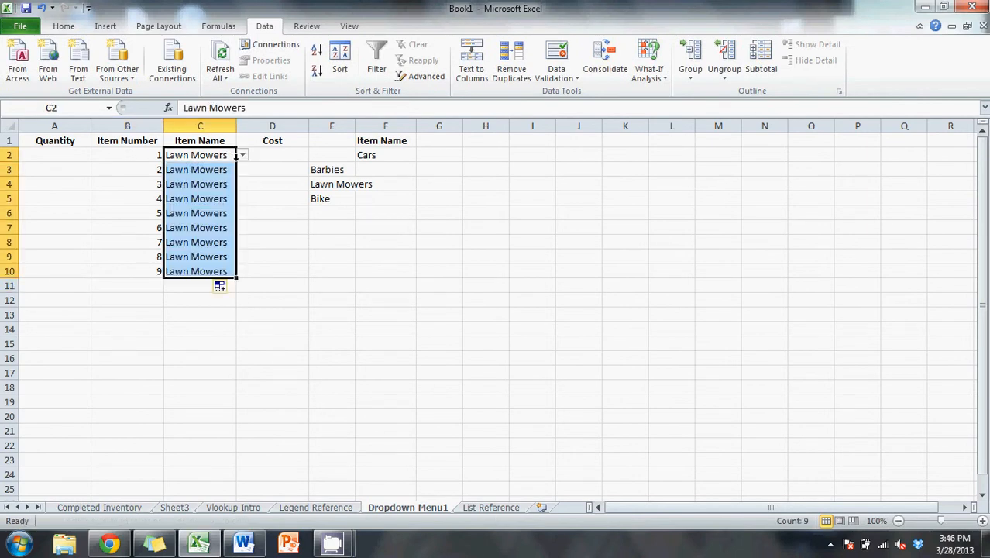
{"action": "left_click", "coordinate": [203, 198]}
{"action": "key", "text": "Up"}
{"action": "key", "text": "Up"}
{"action": "left_click", "coordinate": [218, 196]}
{"action": "left_click", "coordinate": [218, 155]}
{"action": "left_click_drag", "start_coordinate": [200, 170], "coordinate": [151, 268]}
{"action": "left_click", "coordinate": [167, 268]}
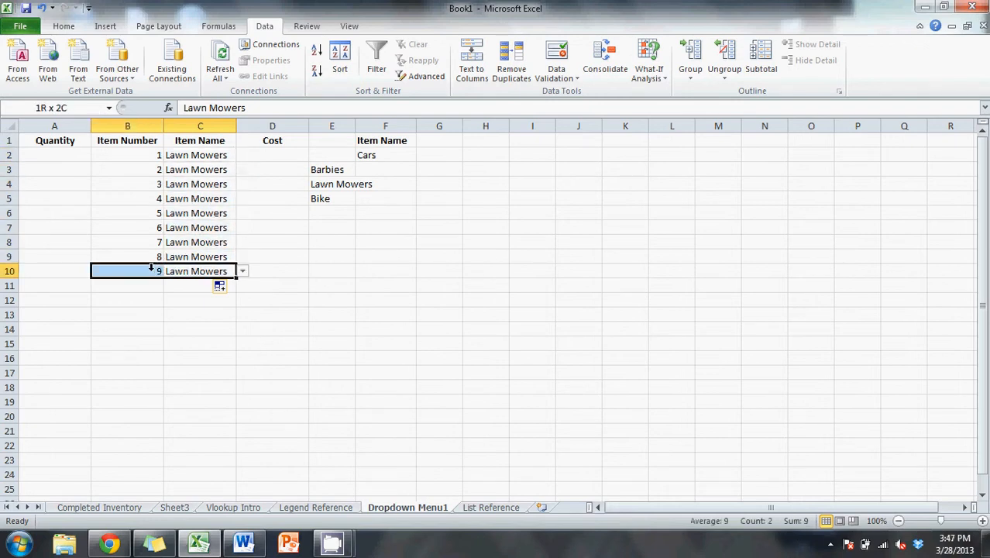
- Move the item names from E3:E5 to F3:F5, below Cars in the Item Name reference list
{"action": "left_click", "coordinate": [214, 310]}
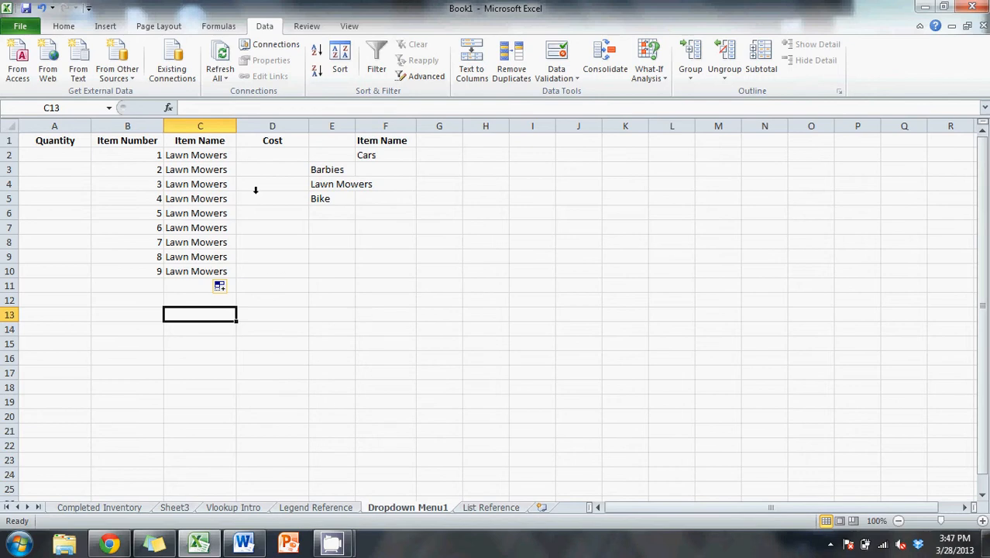
{"action": "left_click_drag", "start_coordinate": [337, 171], "coordinate": [338, 194]}
{"action": "left_click_drag", "start_coordinate": [338, 159], "coordinate": [362, 159]}
{"action": "left_click", "coordinate": [310, 250]}
- Open the dropdown in C2 and compare its options with the item list in F1:F5
{"action": "left_click", "coordinate": [206, 154]}
{"action": "left_click_drag", "start_coordinate": [206, 154], "coordinate": [221, 153]}
{"action": "left_click", "coordinate": [243, 155]}
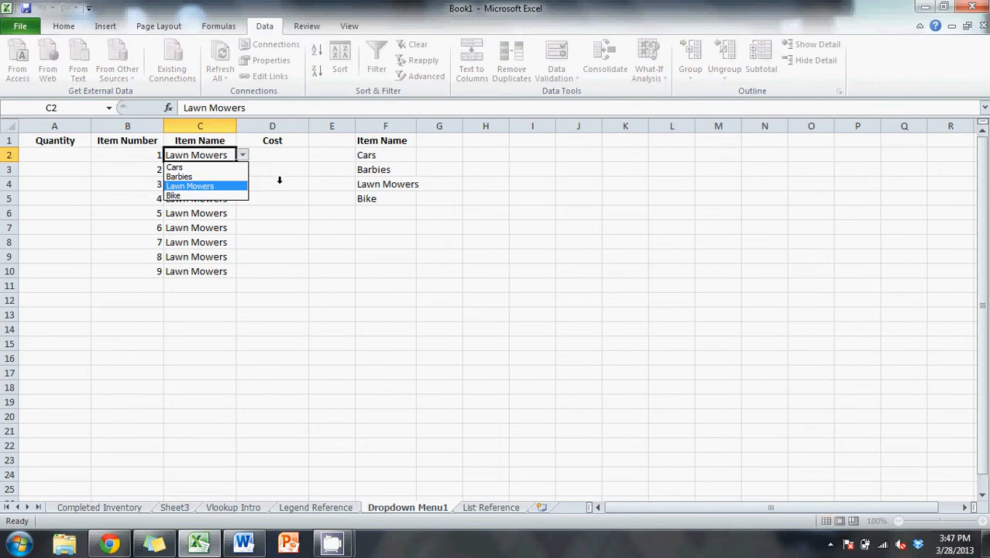
{"action": "key", "text": "Escape"}
{"action": "left_click", "coordinate": [458, 194]}
{"action": "left_click_drag", "start_coordinate": [391, 140], "coordinate": [386, 194]}
- Delete cells B2:D10, shifting the remaining cells left
{"action": "left_click_drag", "start_coordinate": [258, 269], "coordinate": [109, 149]}
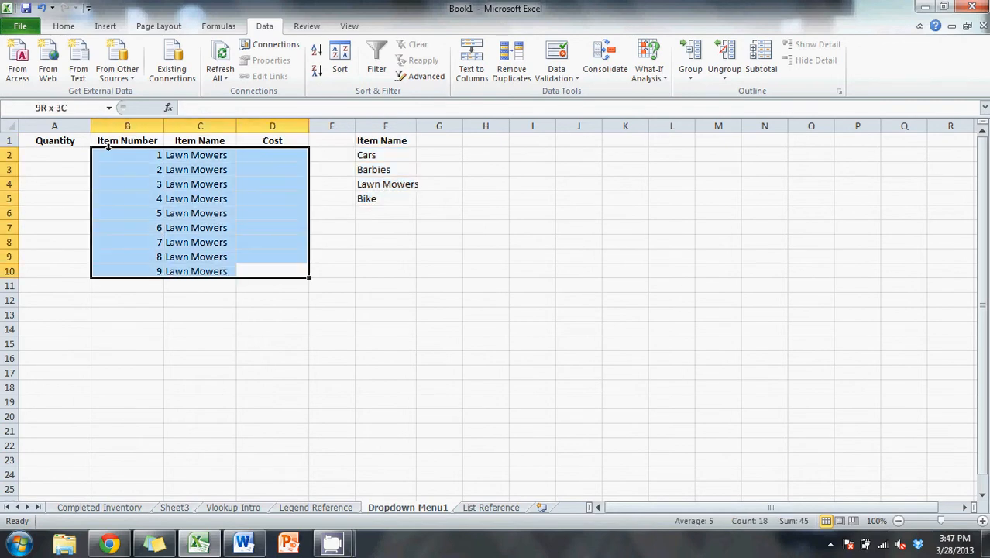
{"action": "right_click", "coordinate": [144, 175]}
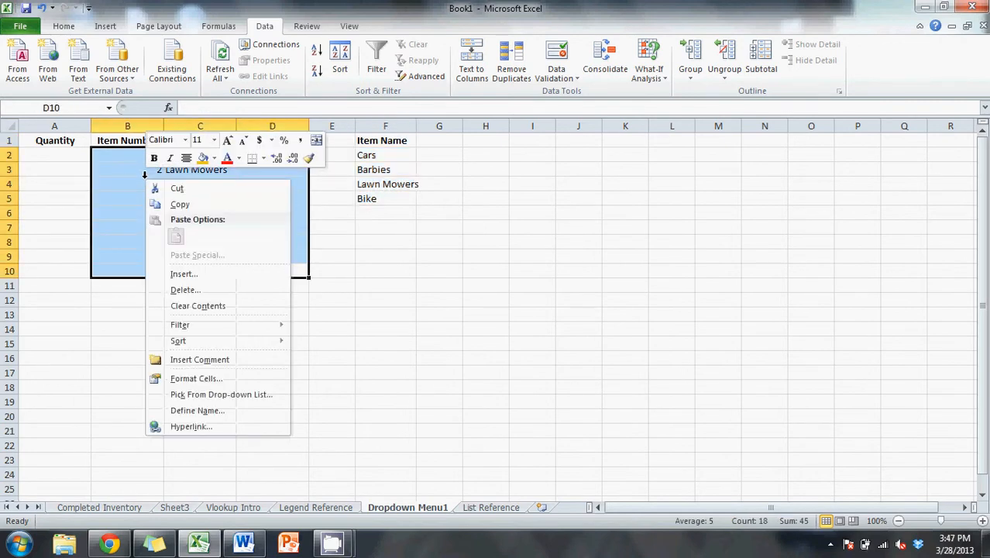
{"action": "left_click", "coordinate": [186, 289]}
{"action": "left_click", "coordinate": [186, 324]}
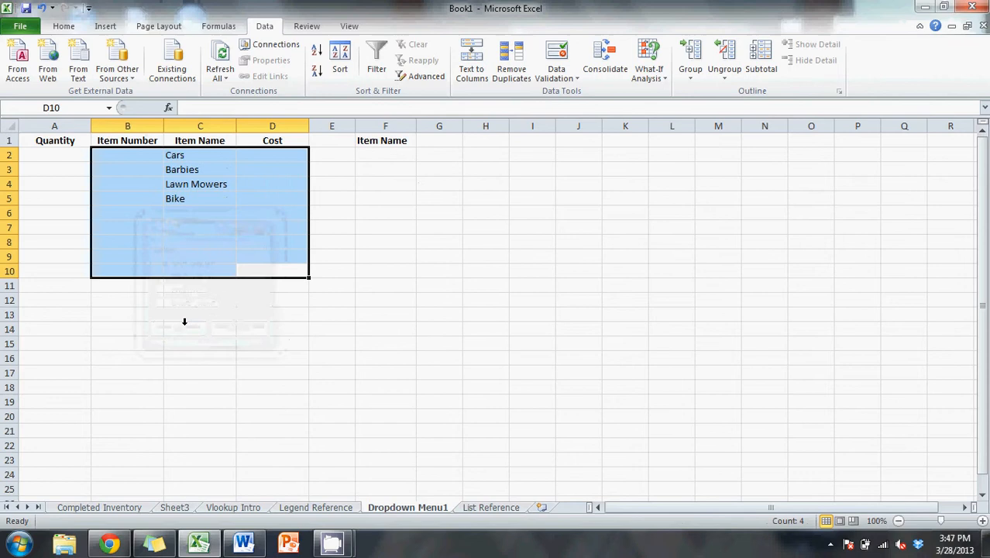
- Clear the leftover item names from C2:C5 and remove the Item Name header from F1
{"action": "left_click", "coordinate": [197, 155]}
{"action": "left_click_drag", "start_coordinate": [196, 152], "coordinate": [199, 195]}
{"action": "right_click", "coordinate": [200, 196]}
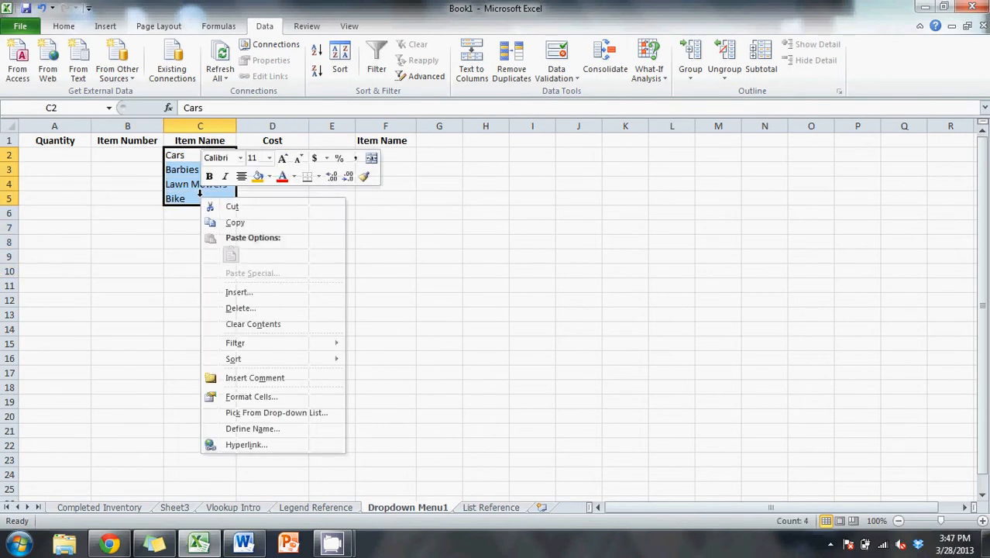
{"action": "left_click", "coordinate": [253, 321]}
{"action": "left_click", "coordinate": [346, 180]}
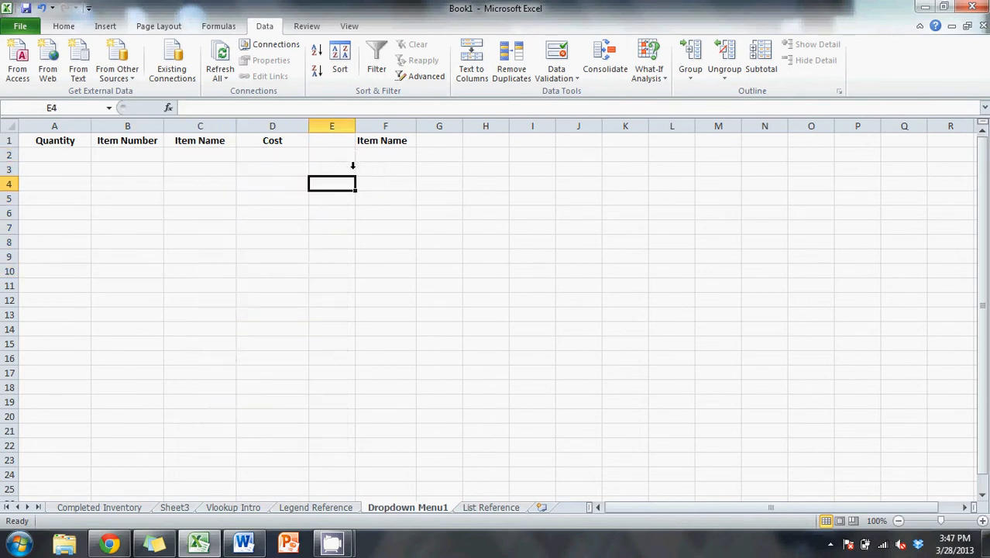
{"action": "left_click", "coordinate": [381, 140]}
{"action": "key", "text": "BackSpace"}
{"action": "left_click", "coordinate": [375, 199]}
- Enter the header Item Name in cell A1 of the List Reference sheet
{"action": "left_click", "coordinate": [480, 507]}
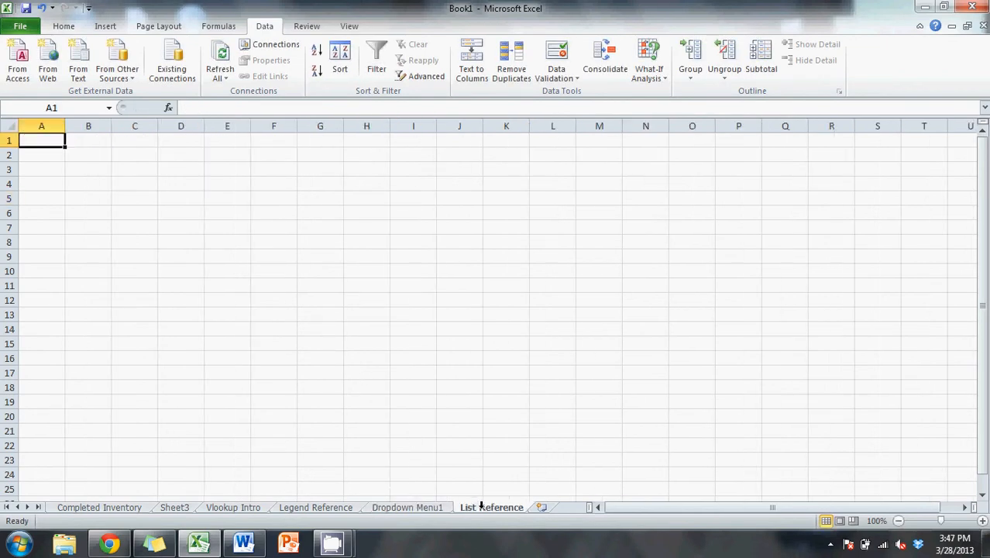
{"action": "double_click", "coordinate": [48, 137]}
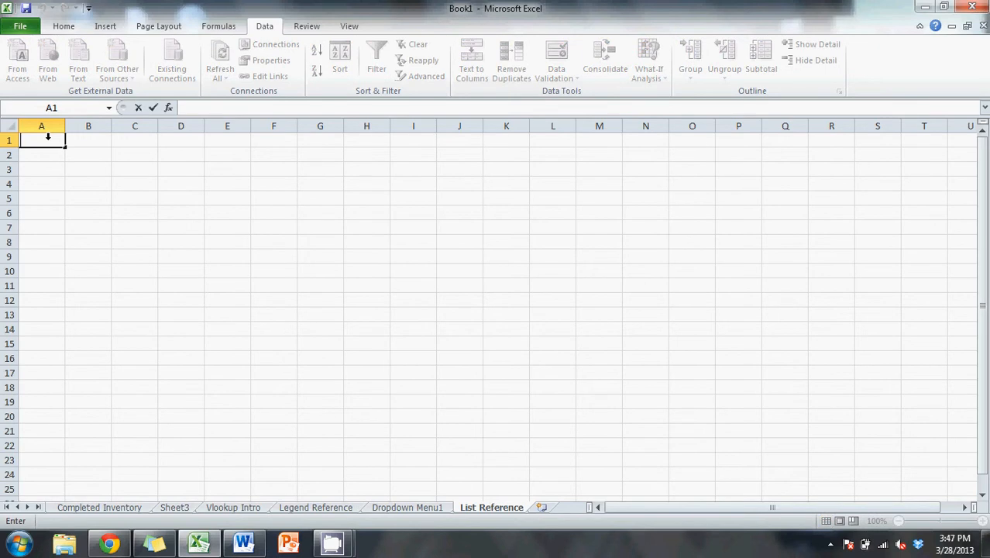
{"action": "type", "text": "Item Name"}
{"action": "key", "text": "Return"}
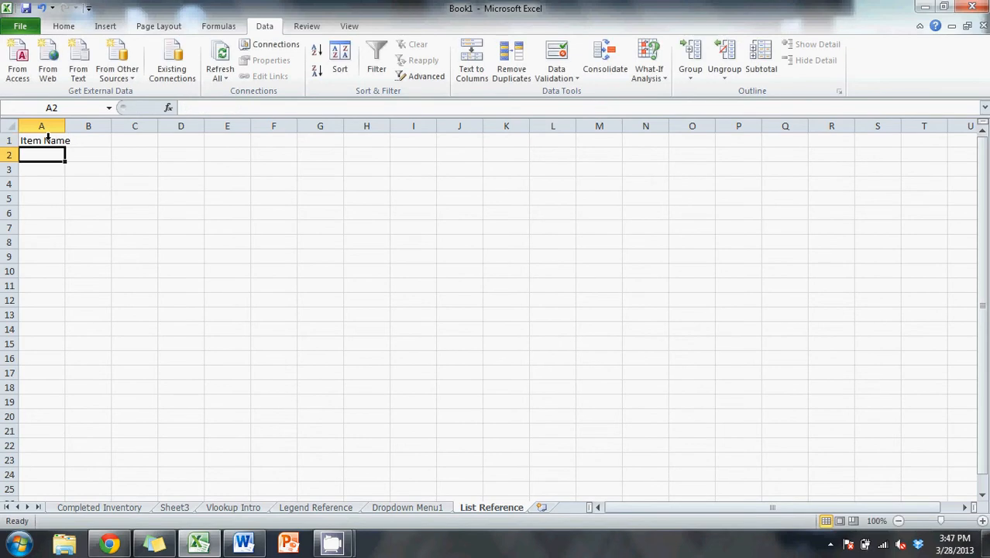
- Enter Barbies, Lawn Mowers, Bikes and Cars in cells A2 through A5, below the Item Name header
{"action": "type", "text": "Barbies"}
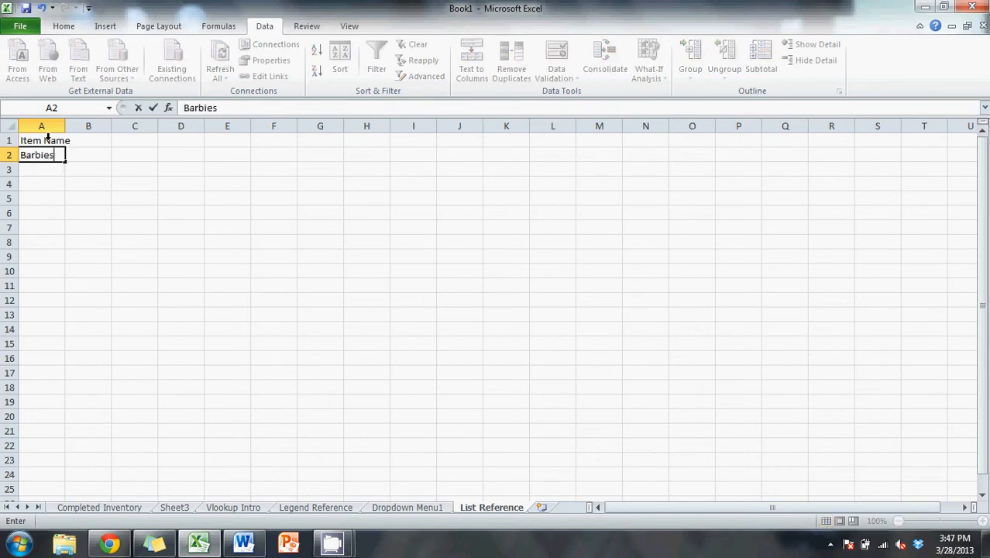
{"action": "key", "text": "Return"}
{"action": "type", "text": "Lawn Mo"}
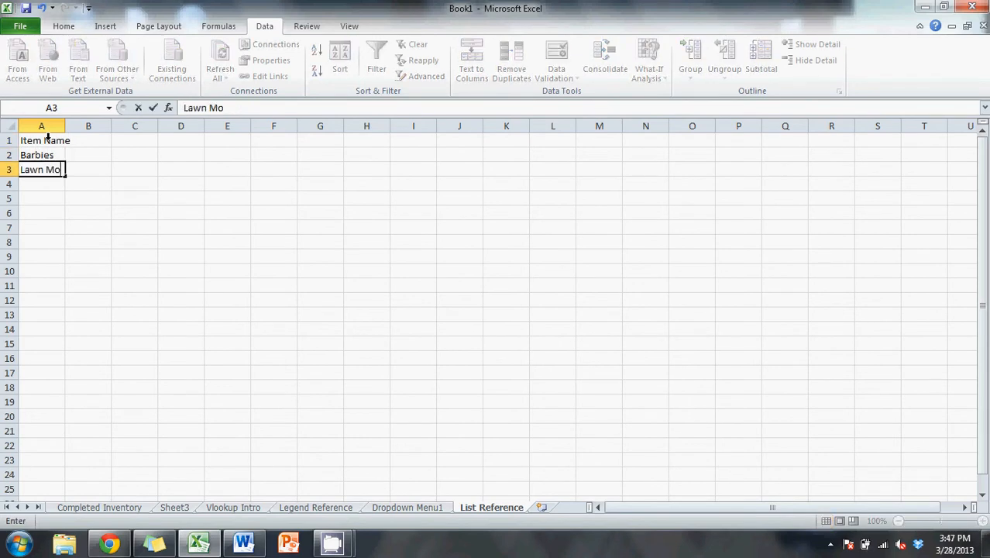
{"action": "type", "text": "wers"}
{"action": "key", "text": "Return"}
{"action": "type", "text": "Bikes"}
{"action": "key", "text": "Return"}
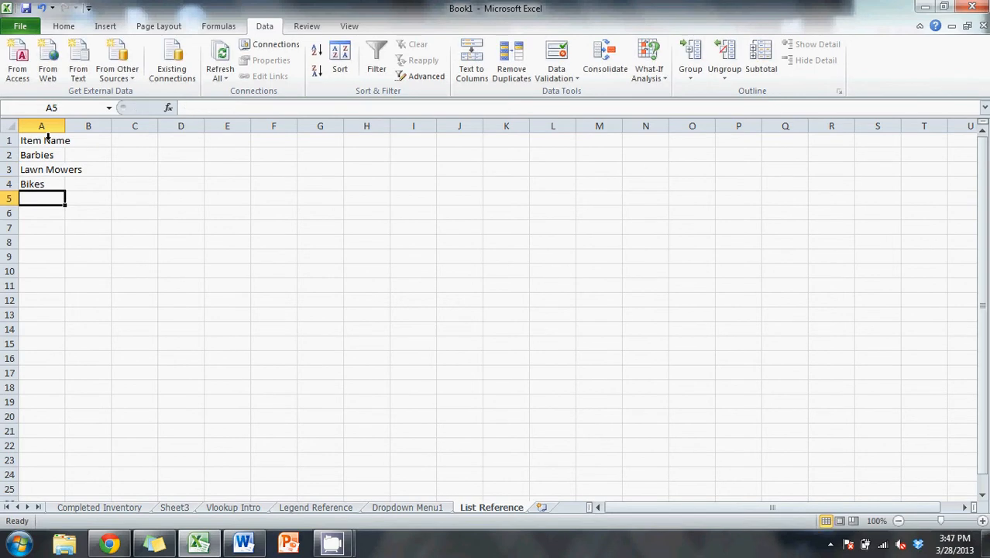
{"action": "type", "text": "Cars"}
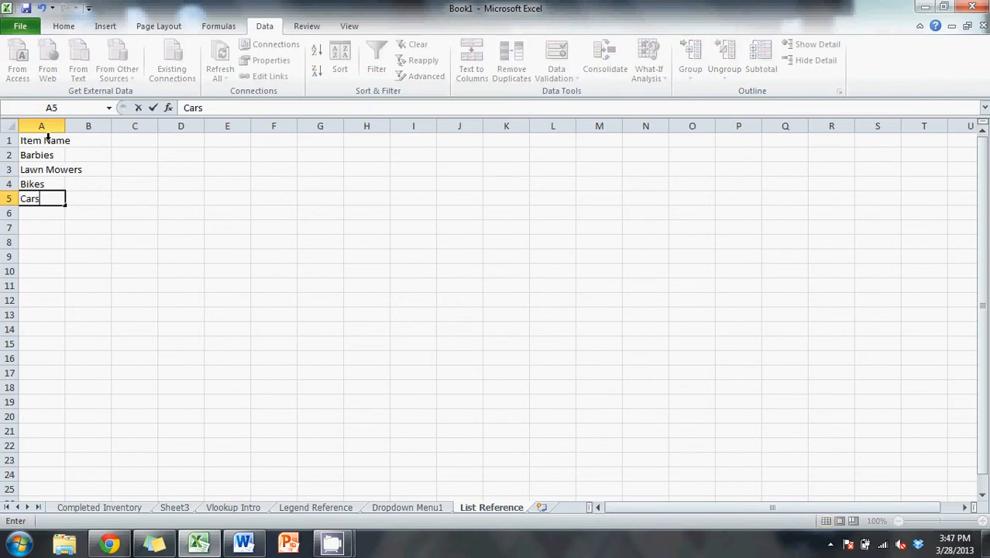
{"action": "left_click", "coordinate": [94, 225]}
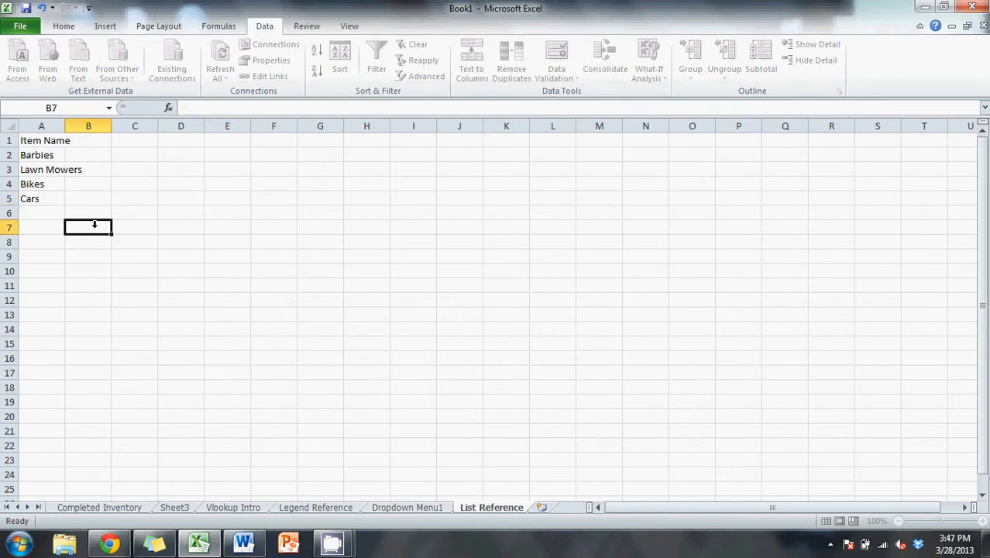
- Make the Item Name header in A1 bold
{"action": "left_click", "coordinate": [47, 141]}
{"action": "key", "text": "ctrl+b"}
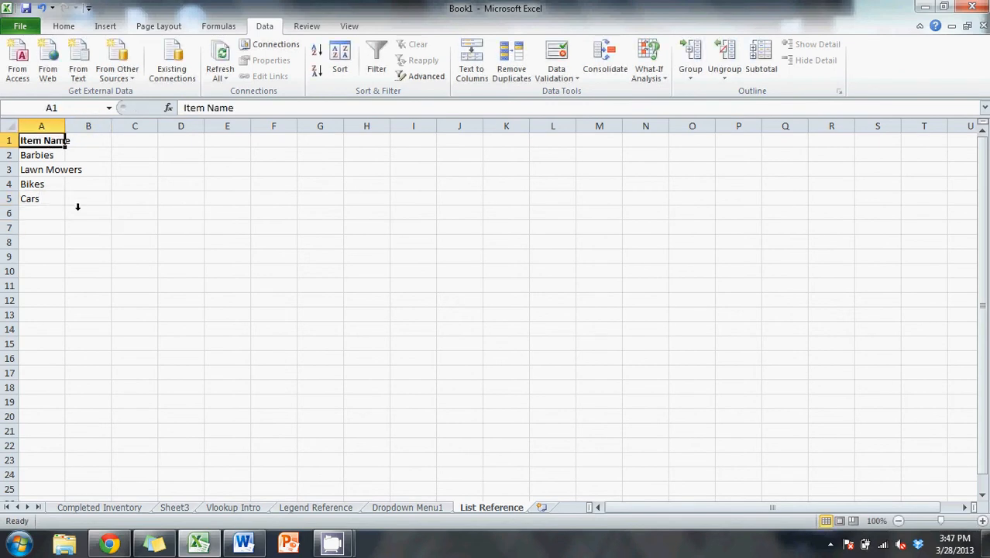
{"action": "left_click", "coordinate": [56, 244]}
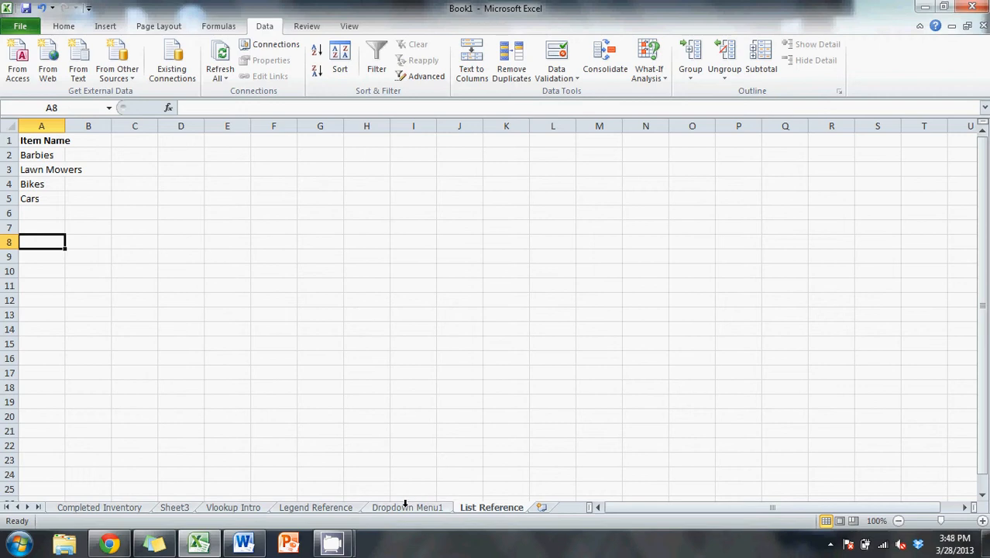
- Open data validation for cell C2 on the Dropdown Menu1 sheet and set it to allow a List
{"action": "left_click", "coordinate": [405, 505]}
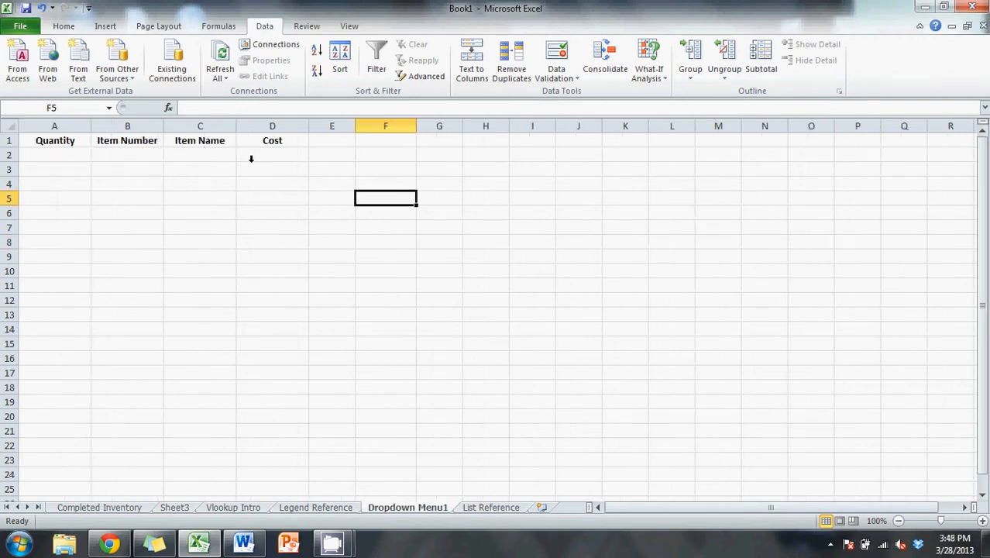
{"action": "left_click", "coordinate": [127, 144]}
{"action": "double_click", "coordinate": [130, 151]}
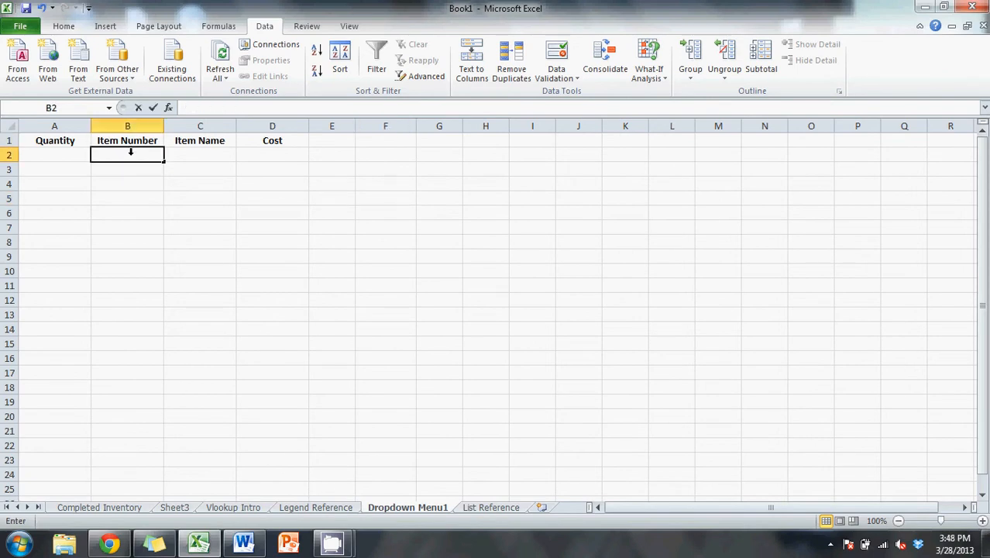
{"action": "left_click", "coordinate": [144, 162]}
{"action": "left_click", "coordinate": [141, 156]}
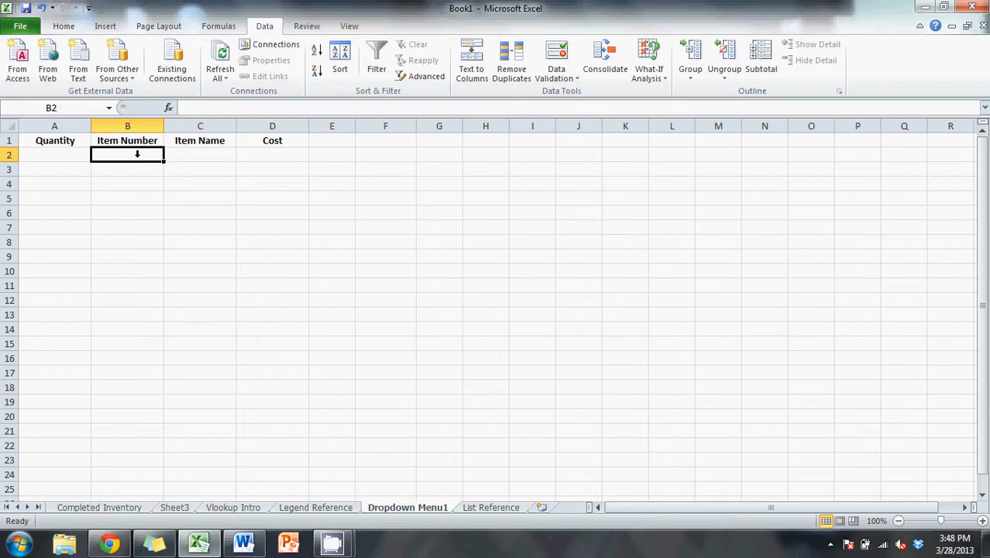
{"action": "left_click", "coordinate": [176, 153]}
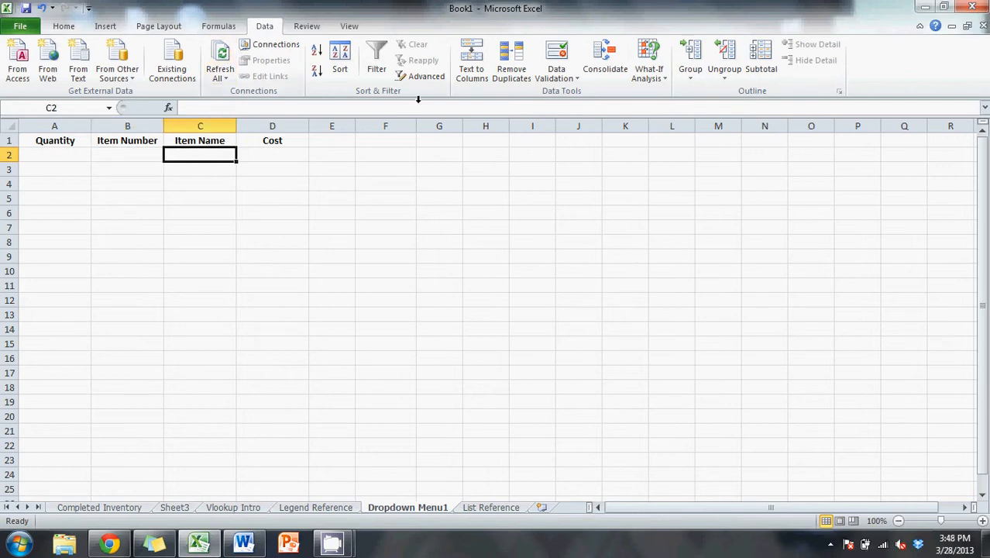
{"action": "left_click", "coordinate": [576, 76]}
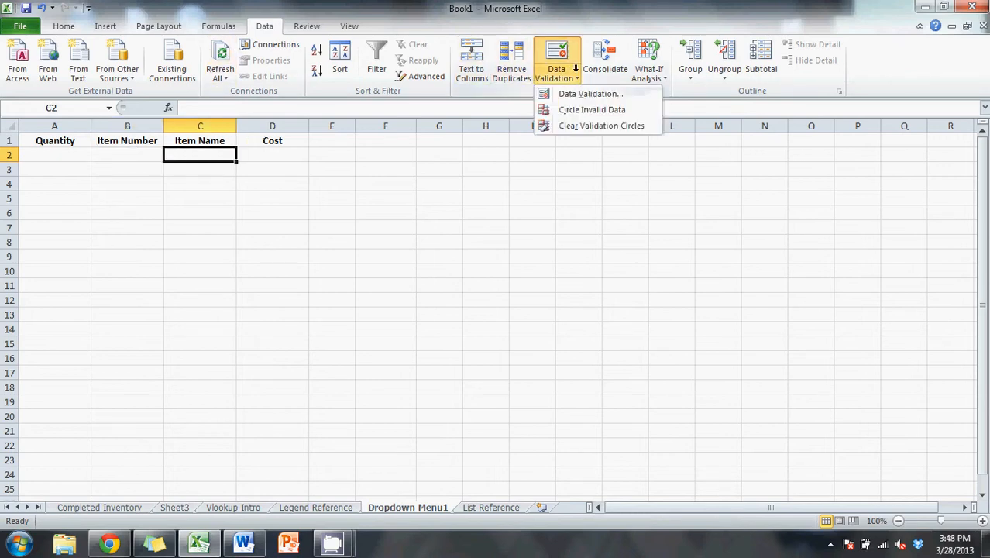
{"action": "left_click", "coordinate": [585, 92]}
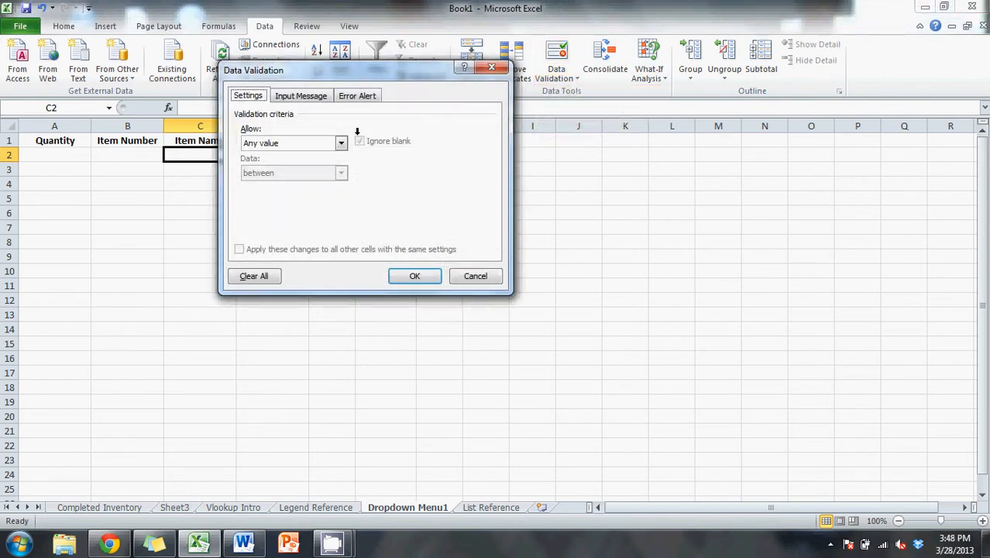
{"action": "left_click", "coordinate": [339, 142]}
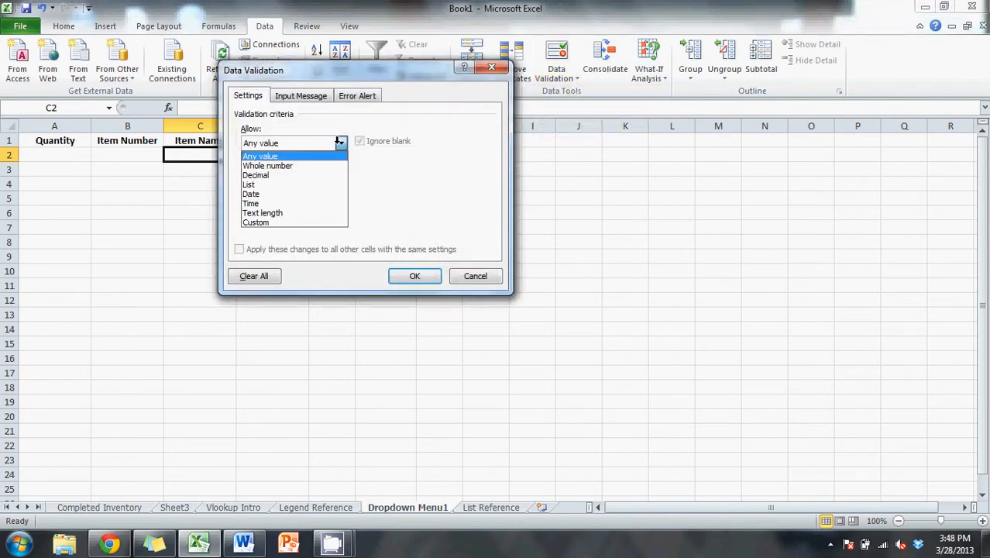
{"action": "left_click", "coordinate": [297, 178]}
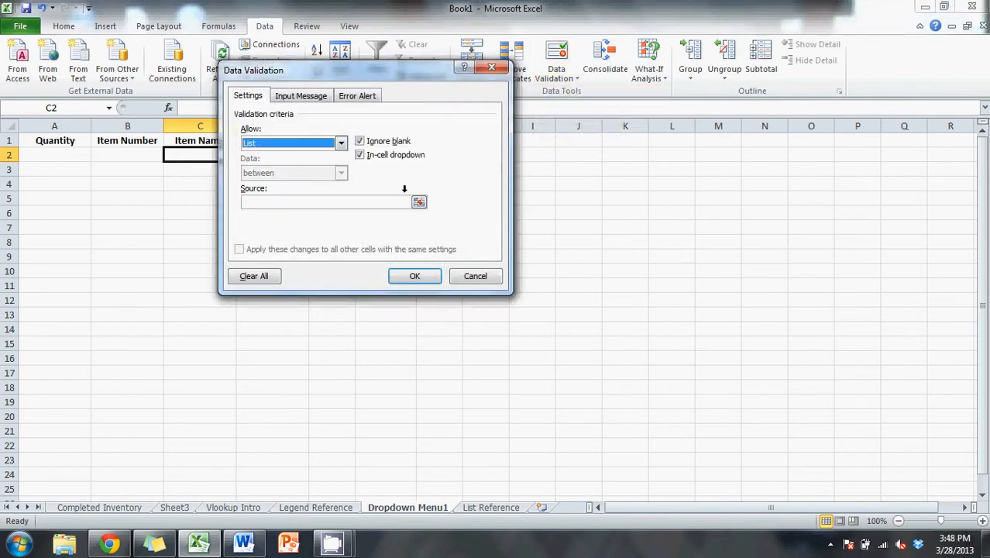
- Set the validation source to cells A2:A5 of the List Reference sheet and apply the rule
{"action": "left_click", "coordinate": [419, 202]}
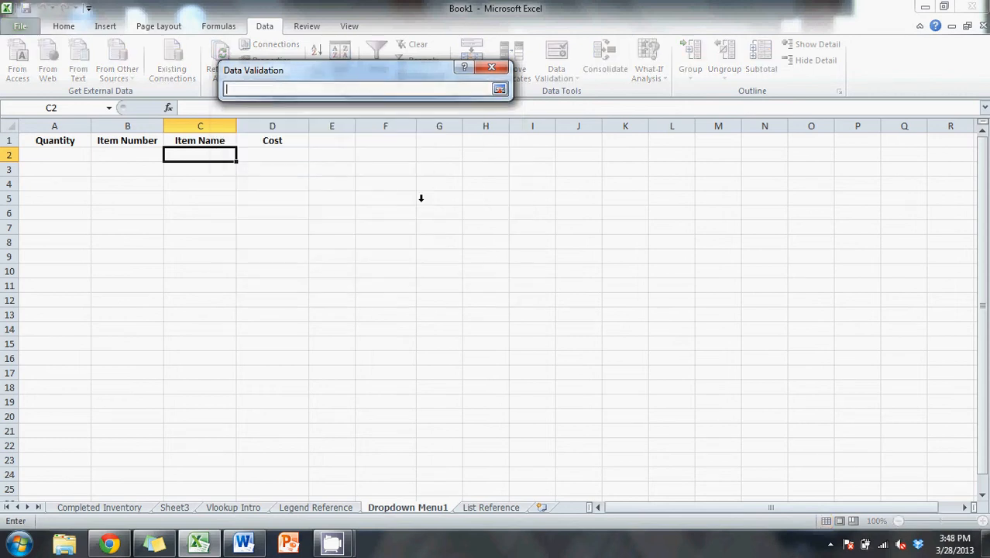
{"action": "left_click", "coordinate": [487, 505]}
{"action": "left_click", "coordinate": [201, 256]}
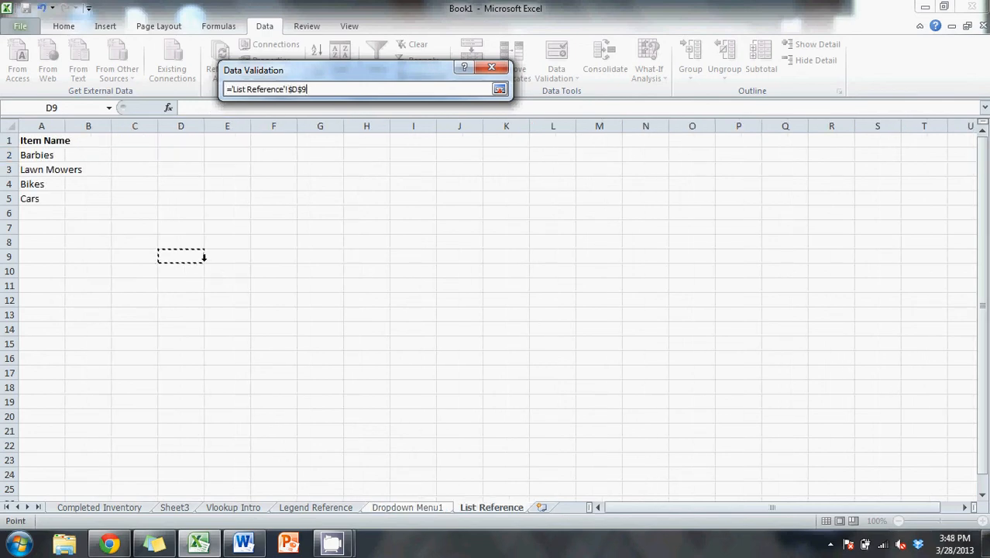
{"action": "left_click_drag", "start_coordinate": [45, 152], "coordinate": [47, 193]}
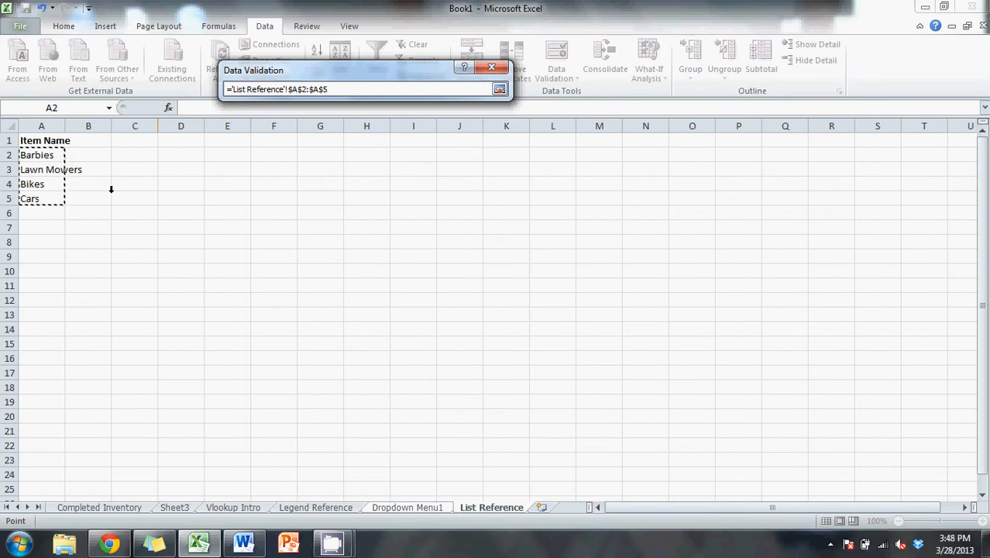
{"action": "key", "text": "Return"}
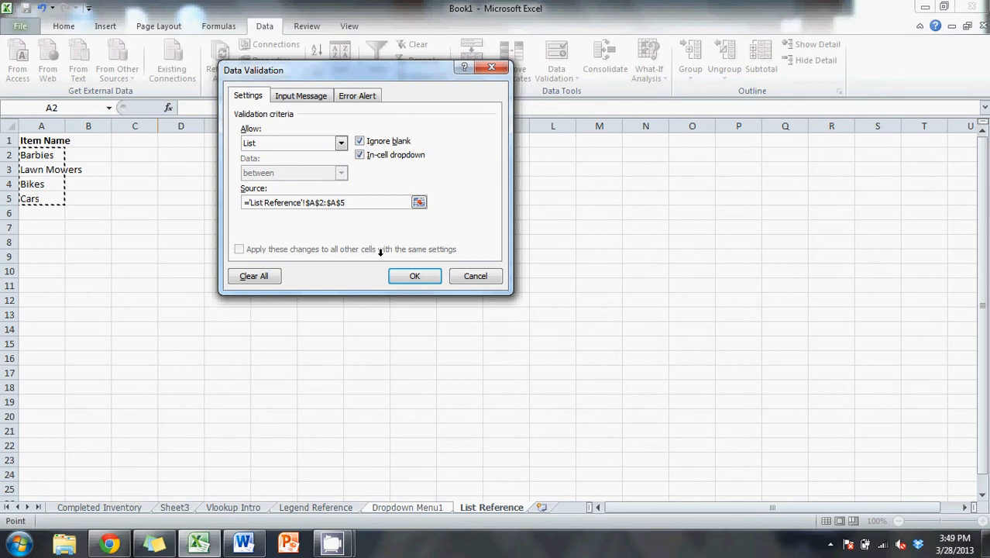
{"action": "left_click", "coordinate": [409, 274]}
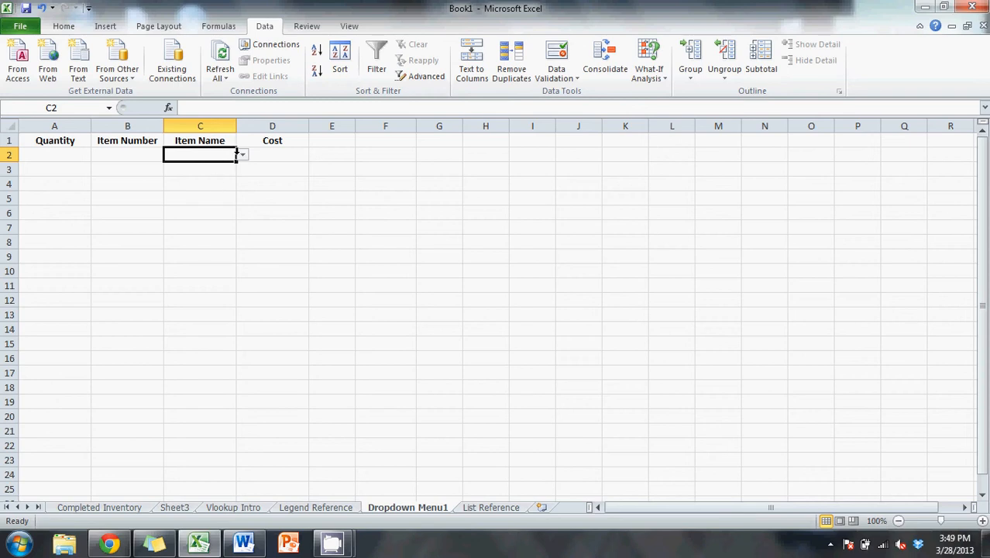
- Test the C2 dropdown by choosing Barbies, Lawn Mowers and finally Bikes
{"action": "left_click", "coordinate": [240, 154]}
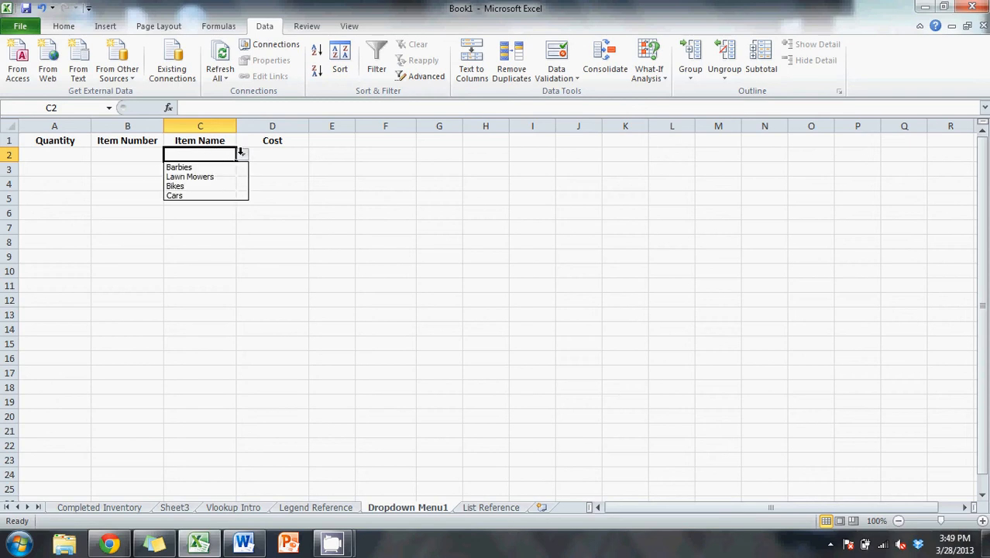
{"action": "left_click", "coordinate": [238, 166]}
{"action": "left_click", "coordinate": [242, 155]}
{"action": "left_click", "coordinate": [240, 176]}
{"action": "left_click", "coordinate": [245, 156]}
{"action": "left_click", "coordinate": [229, 153]}
{"action": "left_click", "coordinate": [243, 155]}
{"action": "left_click", "coordinate": [229, 182]}
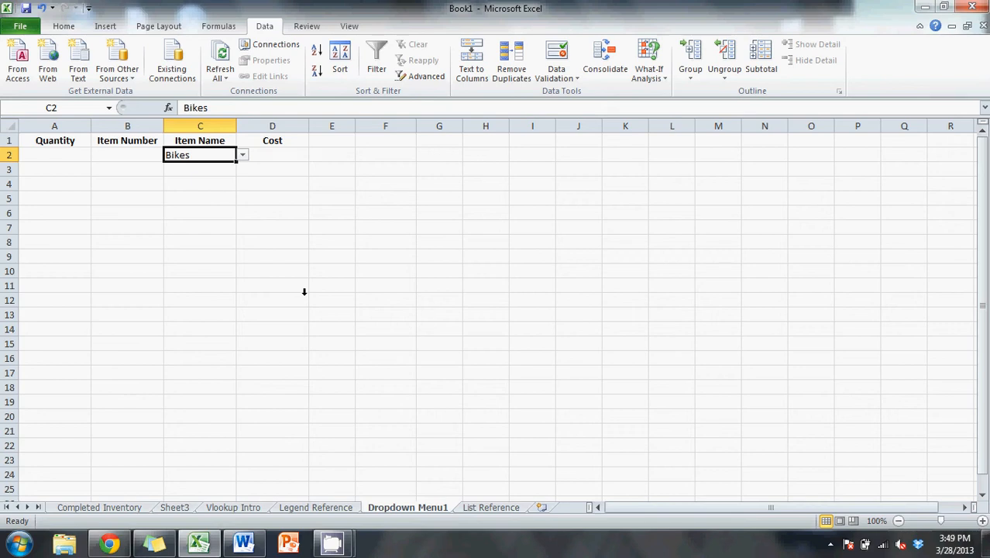
- Undo the three test selections made in the C2 dropdown
{"action": "left_click_drag", "start_coordinate": [205, 169], "coordinate": [202, 292]}
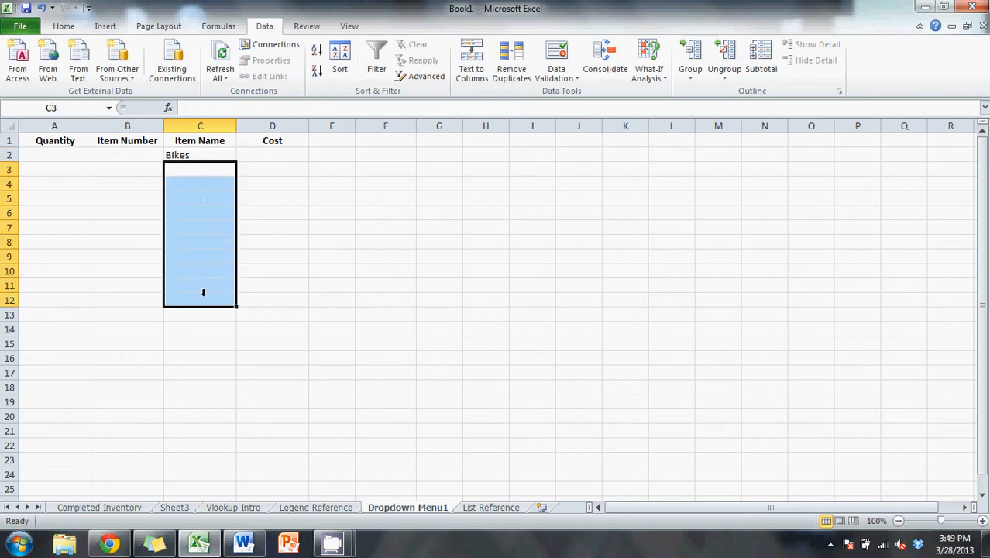
{"action": "left_click", "coordinate": [291, 209]}
{"action": "left_click", "coordinate": [199, 152]}
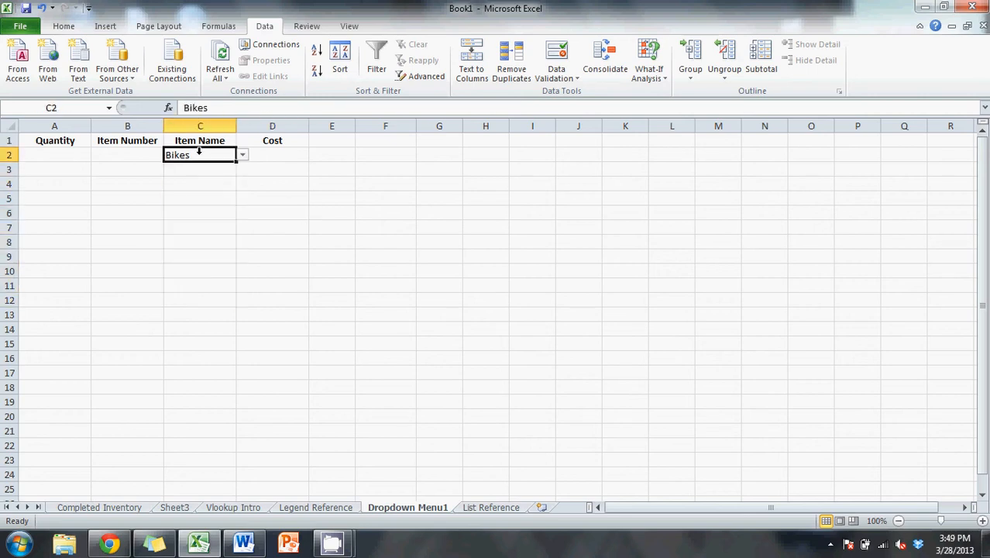
{"action": "key", "text": "ctrl+z"}
{"action": "key", "text": "ctrl+z"}
{"action": "key", "text": "ctrl+z"}
- Auto-fill the empty C2 dropdown down to C11 and check the copied cells for the dropdown
{"action": "left_click_drag", "start_coordinate": [236, 157], "coordinate": [234, 291]}
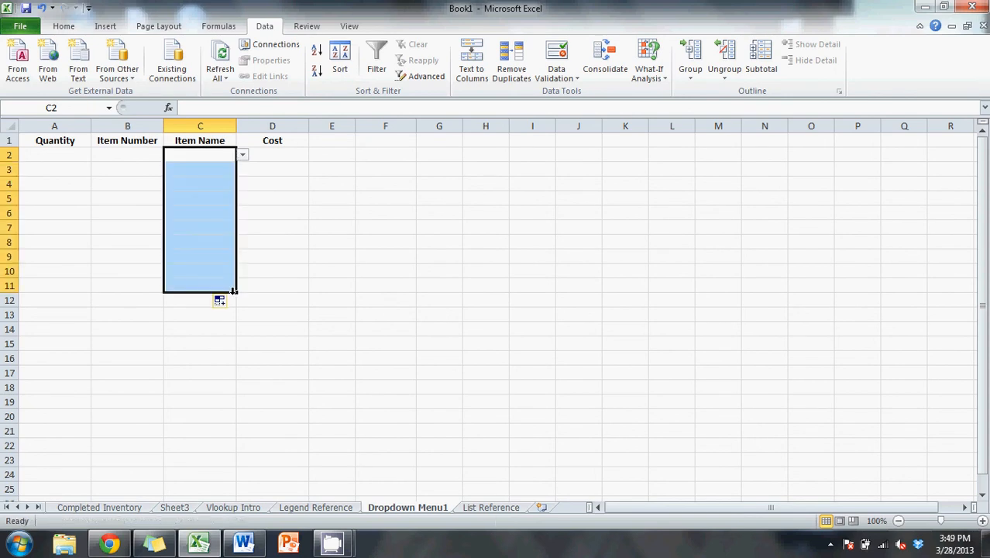
{"action": "left_click", "coordinate": [217, 166]}
{"action": "left_click", "coordinate": [215, 180]}
{"action": "left_click", "coordinate": [216, 196]}
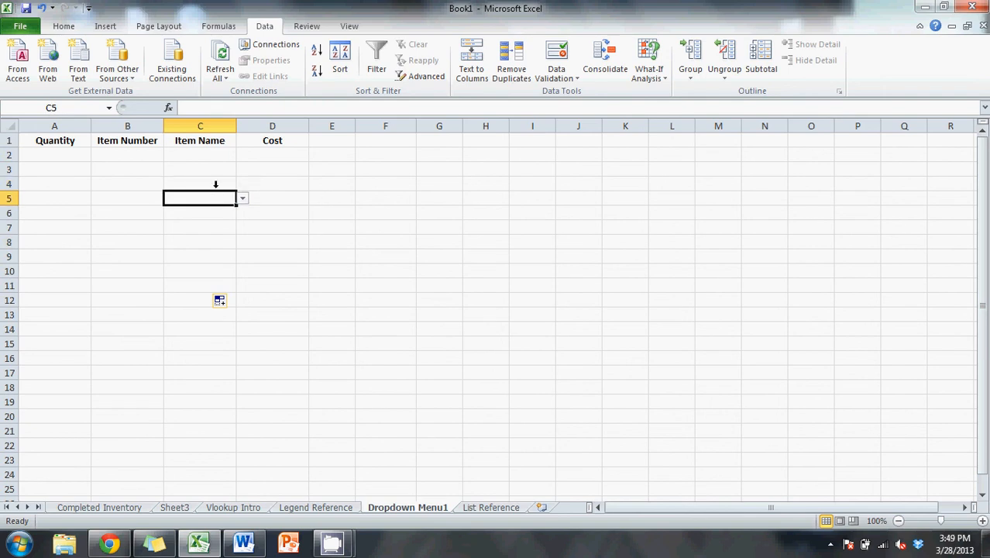
- Use the dropdowns to set C2 to Barbies, C3 to Bikes and C4 to Lawn Mowers
{"action": "left_click", "coordinate": [220, 154]}
{"action": "left_click", "coordinate": [242, 152]}
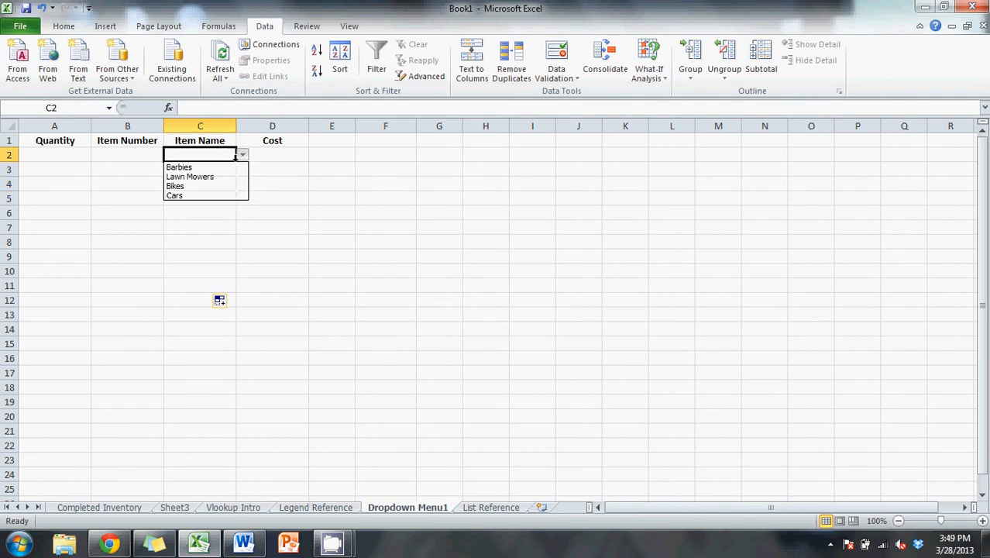
{"action": "left_click", "coordinate": [228, 166]}
{"action": "left_click", "coordinate": [223, 169]}
{"action": "left_click", "coordinate": [243, 169]}
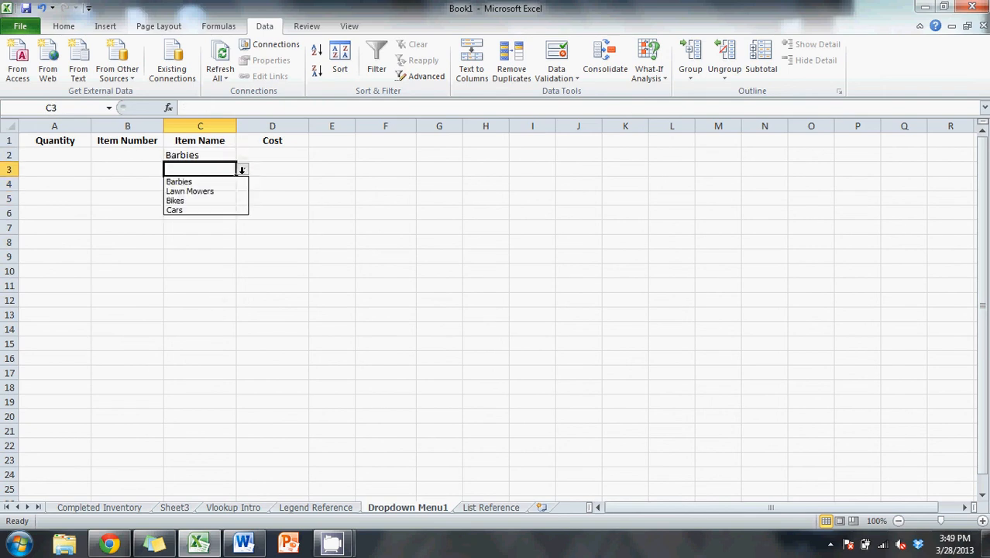
{"action": "left_click", "coordinate": [224, 199]}
{"action": "left_click", "coordinate": [217, 184]}
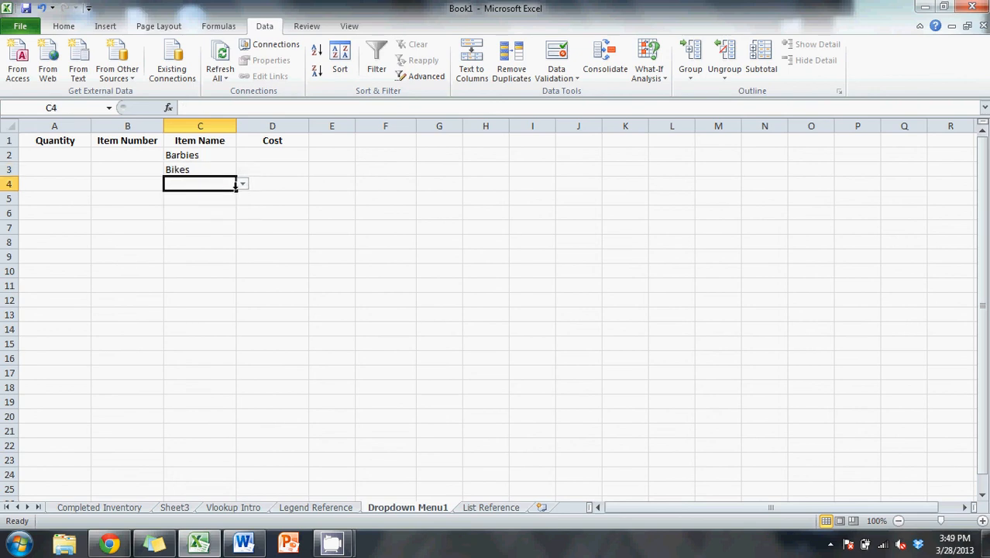
{"action": "left_click", "coordinate": [243, 183]}
{"action": "left_click", "coordinate": [229, 201]}
{"action": "left_click", "coordinate": [361, 220]}
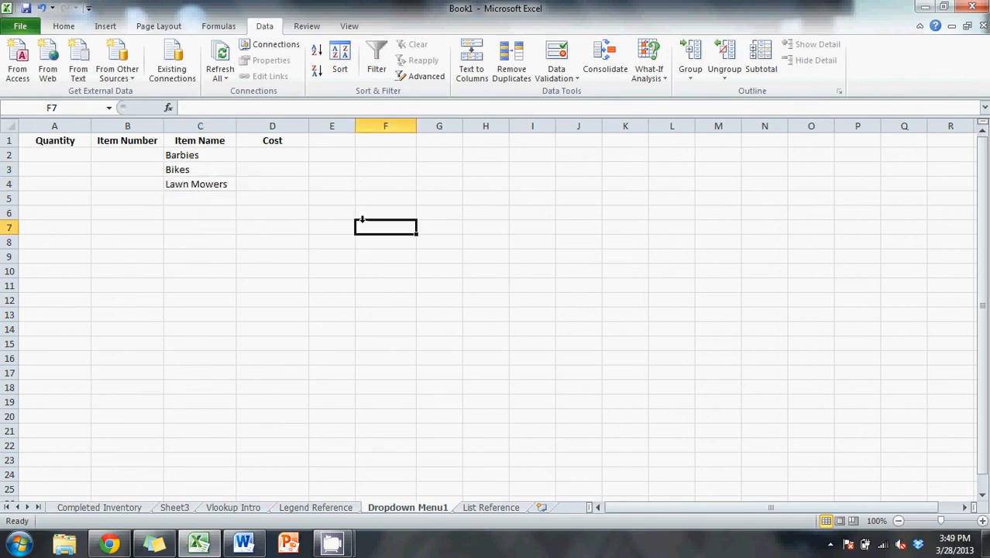